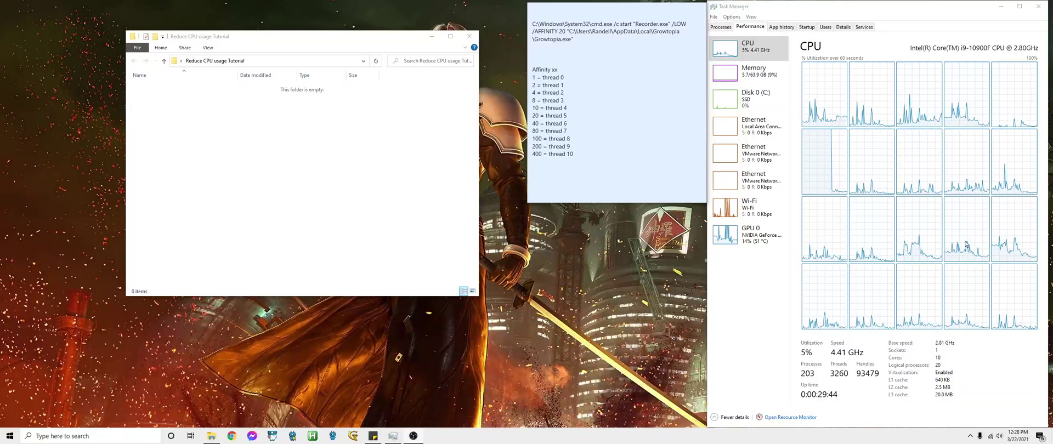
Move the empty tutorial folder window toward the centre of the screen.
drag(363, 48, 548, 136)
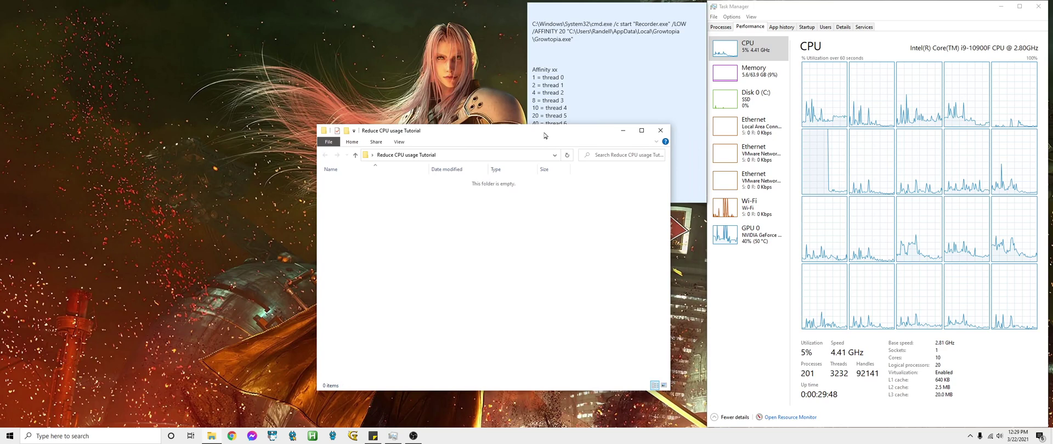
click(722, 27)
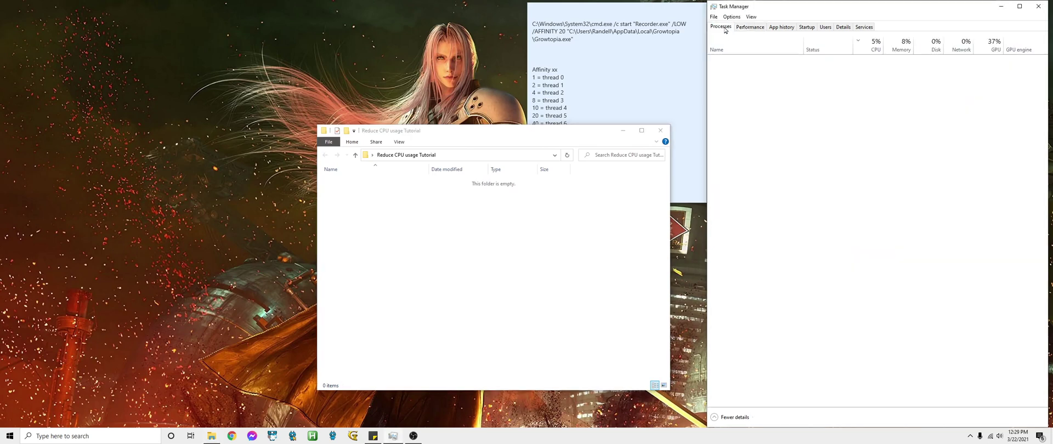
drag(552, 133, 401, 75)
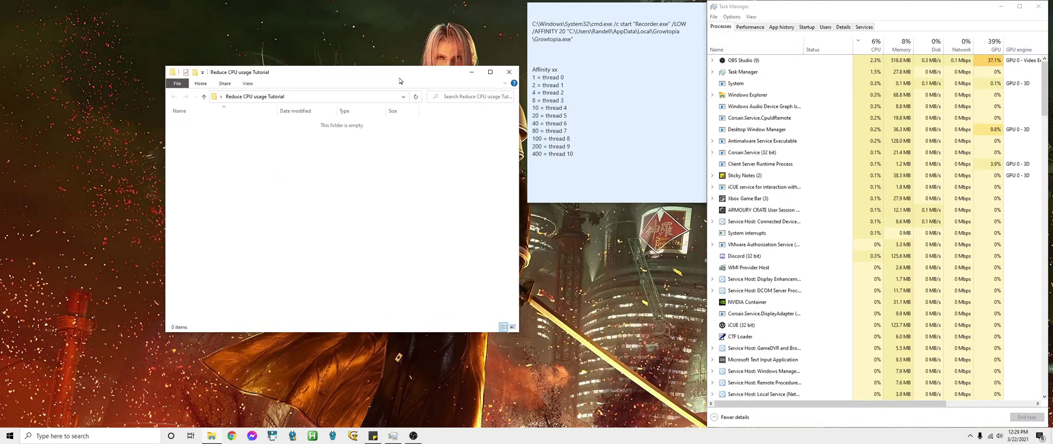
right_click(354, 45)
click(431, 73)
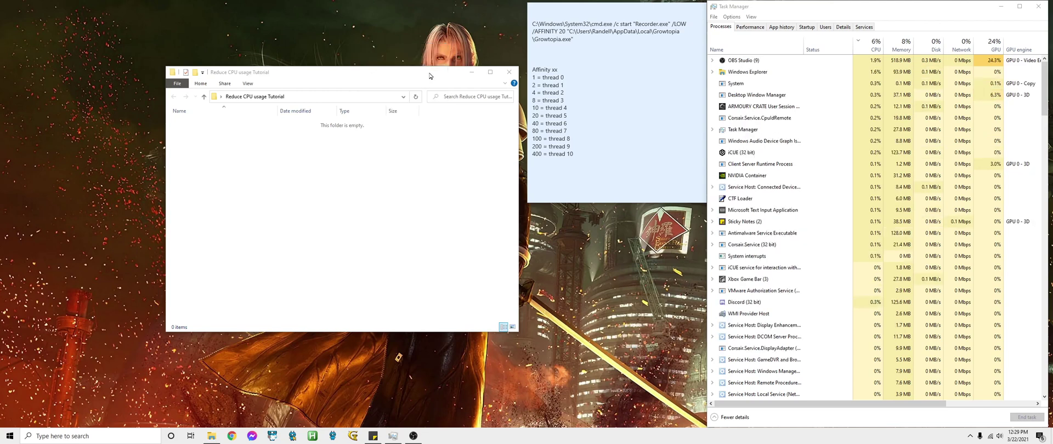
drag(444, 72, 456, 85)
right_click(360, 51)
click(384, 82)
drag(384, 82, 437, 106)
Edit the note's command to use /AFFINITY xx with the "Target File" placeholder.
click(604, 44)
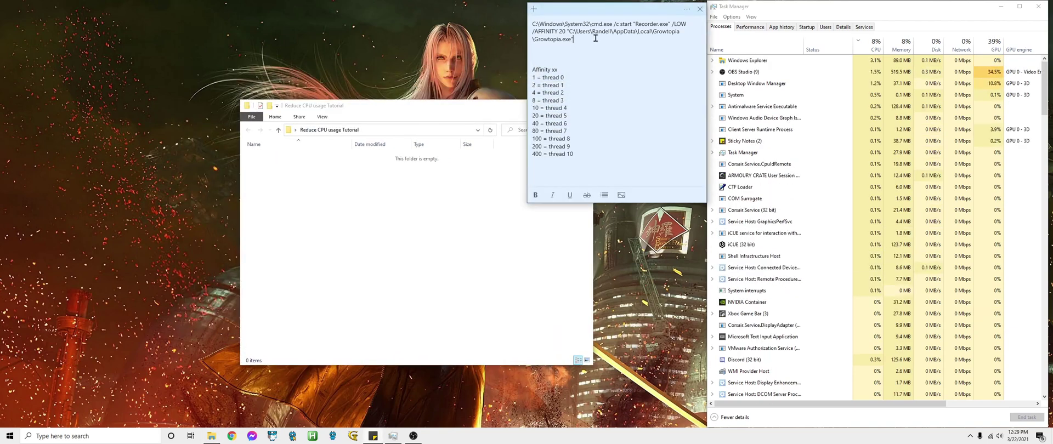
text(xx)
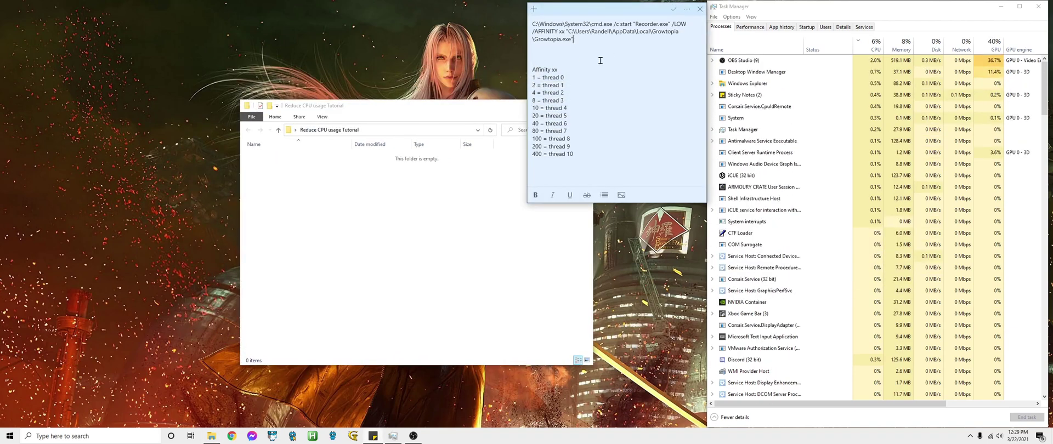
key(ctrl+z)
mouse_move(532, 24)
mouse_down()
mouse_move(597, 32)
mouse_move(532, 18)
mouse_up()
click(603, 27)
click(603, 131)
key(ctrl+a)
click(611, 72)
drag(533, 46, 555, 34)
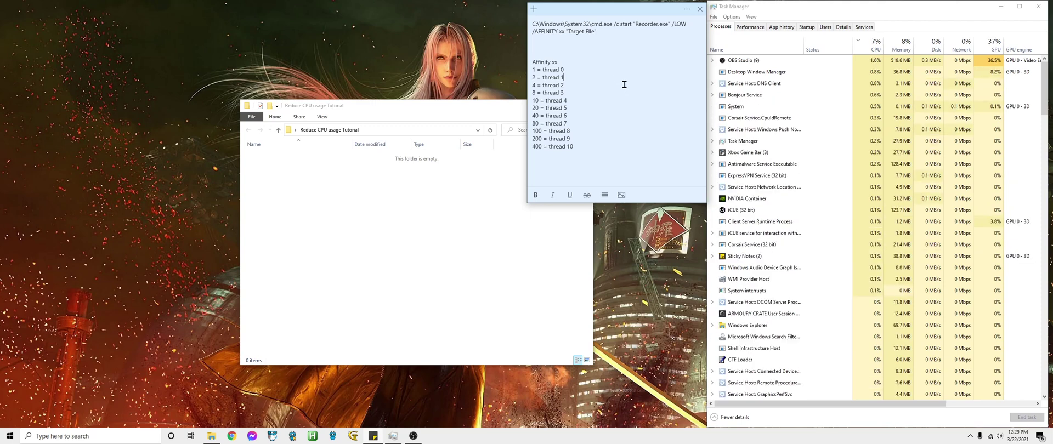
click(747, 27)
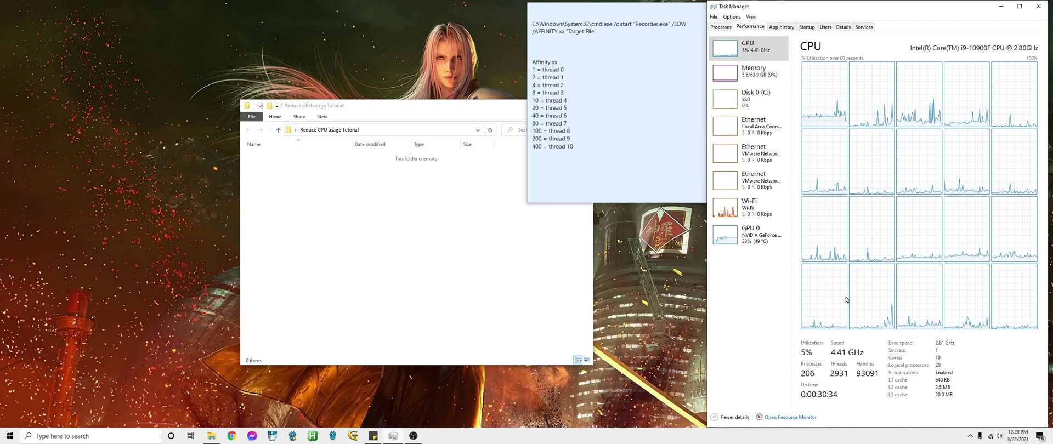
right_click(815, 137)
right_click(851, 57)
right_click(834, 66)
mouse_move(868, 71)
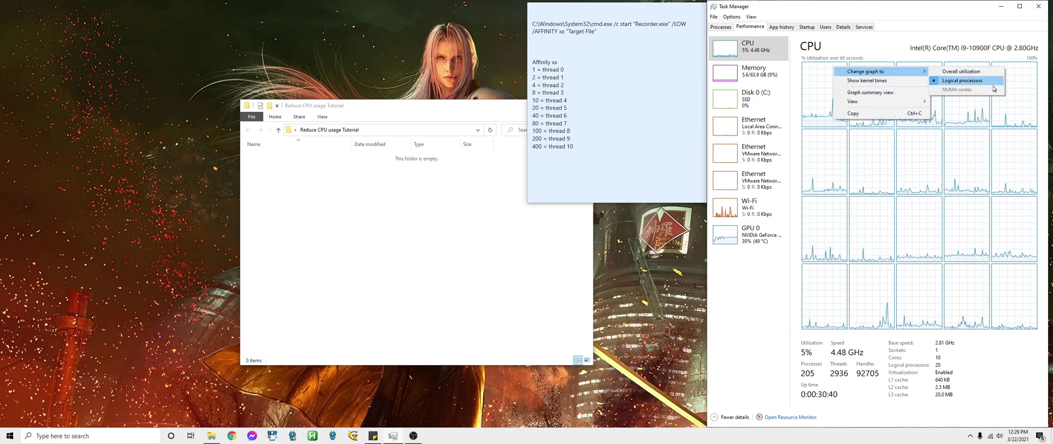
click(961, 71)
right_click(923, 188)
click(872, 198)
right_click(832, 130)
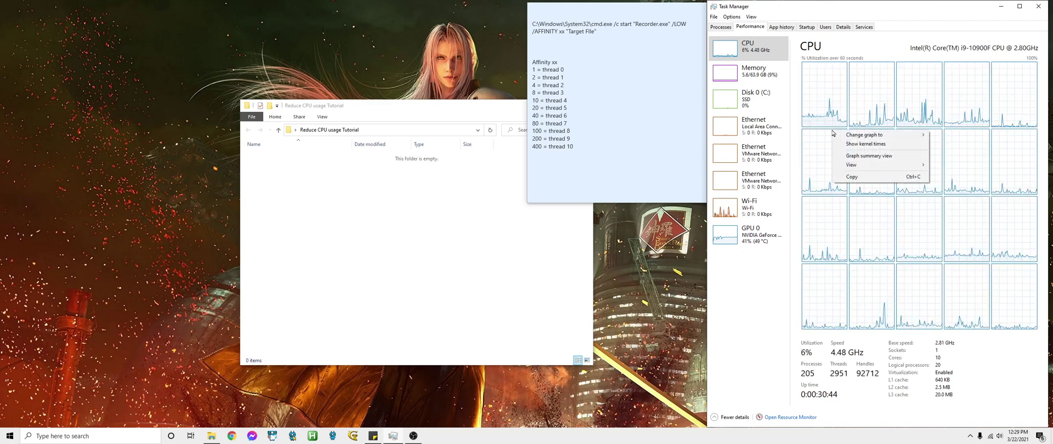
click(857, 144)
right_click(871, 132)
click(880, 146)
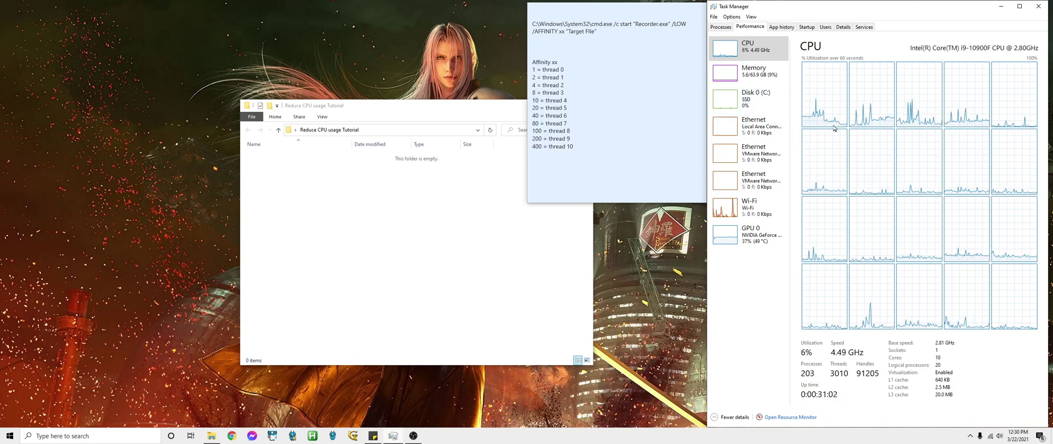
Search Start for growtopia and open the shortcut's file location.
right_click(372, 37)
right_click(359, 60)
mouse_move(474, 109)
mouse_down()
mouse_move(382, 117)
mouse_move(494, 146)
mouse_move(505, 160)
mouse_move(395, 87)
mouse_move(413, 76)
mouse_up()
key(super)
text(groe)
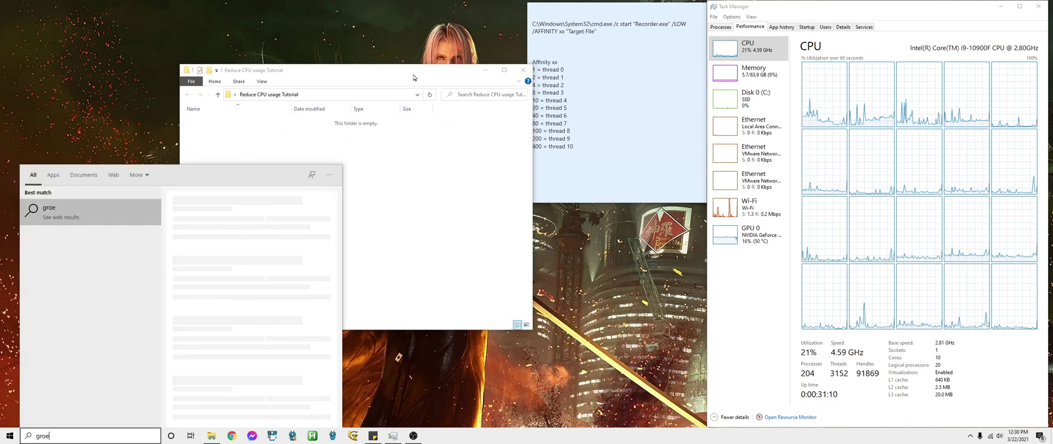
key(BackSpace)
text(wtopia)
right_click(87, 211)
click(114, 230)
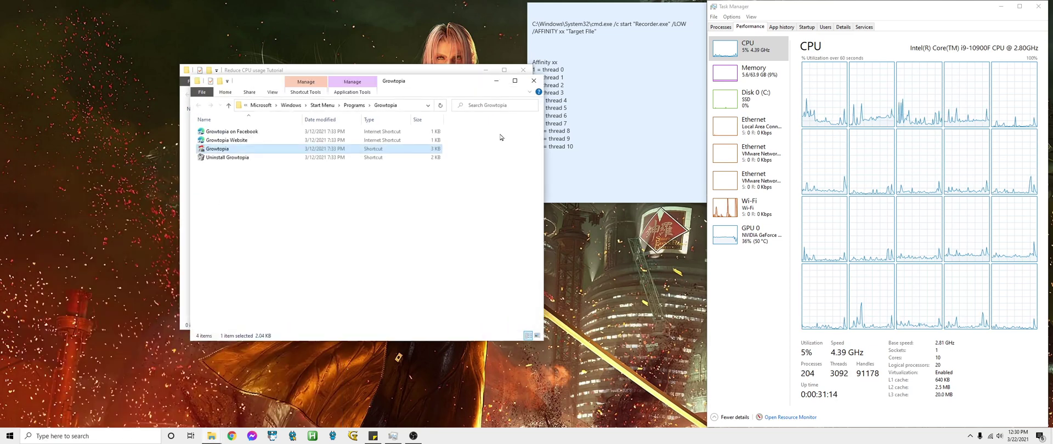
Copy the full Target path from the Growtopia shortcut's Properties, then close the dialog.
right_click(407, 142)
click(301, 363)
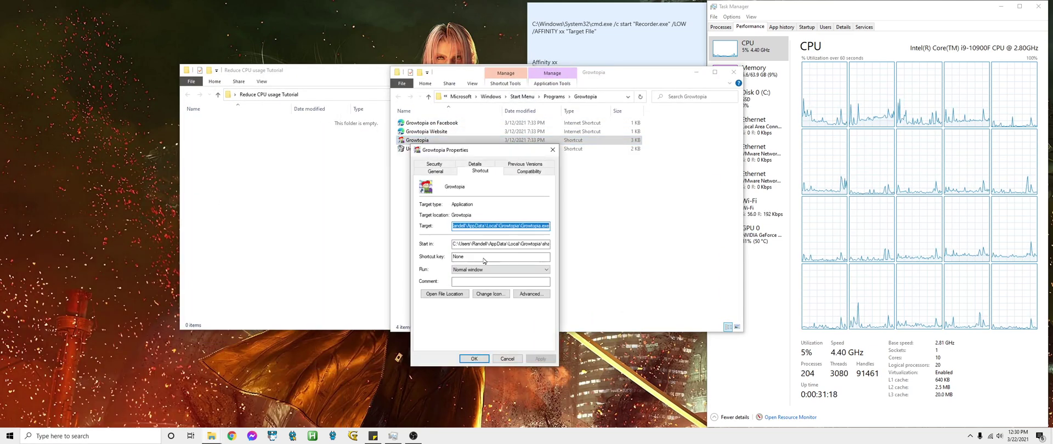
click(489, 227)
double_click(491, 226)
right_click(491, 226)
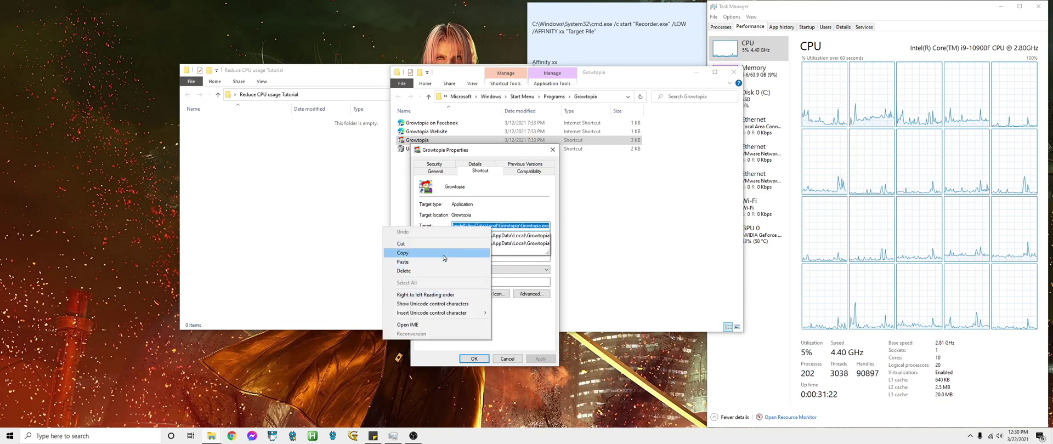
click(403, 253)
key(Escape)
key(Escape)
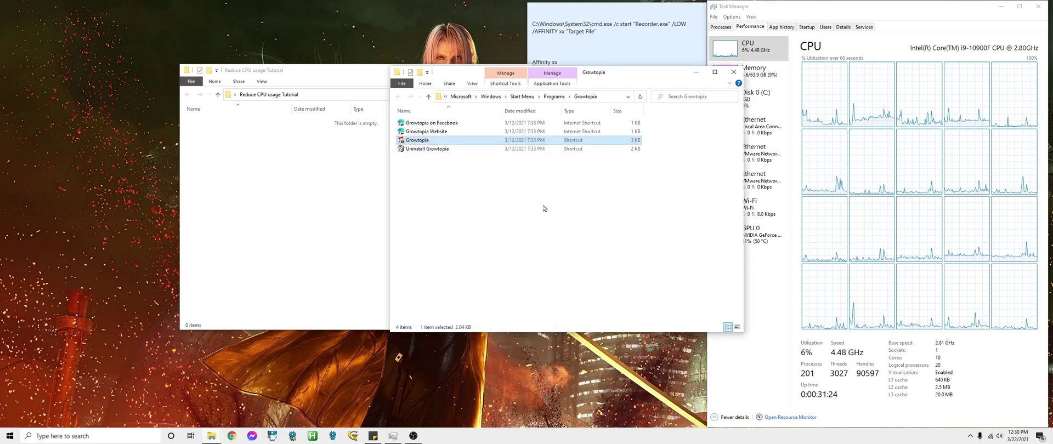
Close the Growtopia folder and cut the pasted Growtopia path line out of the note.
click(733, 71)
click(641, 47)
double_click(658, 47)
click(624, 53)
drag(680, 46, 532, 45)
click(254, 152)
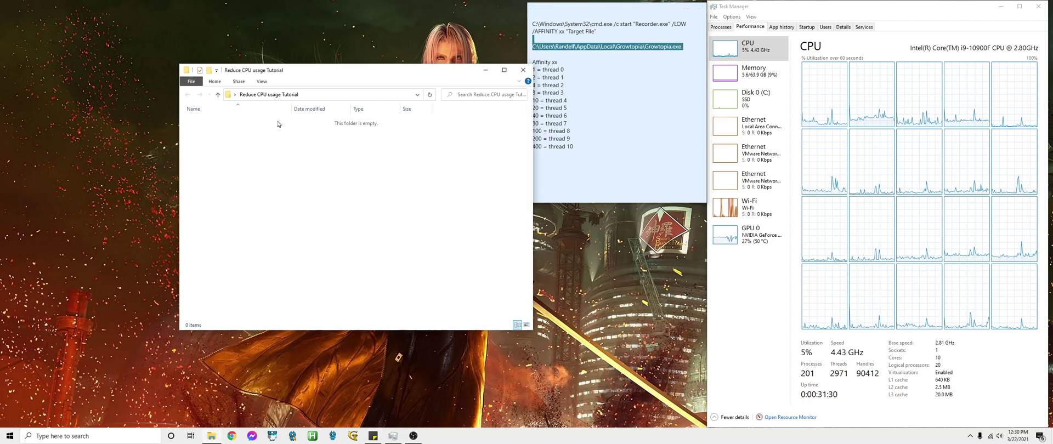
drag(375, 79, 364, 83)
key(ctrl+c)
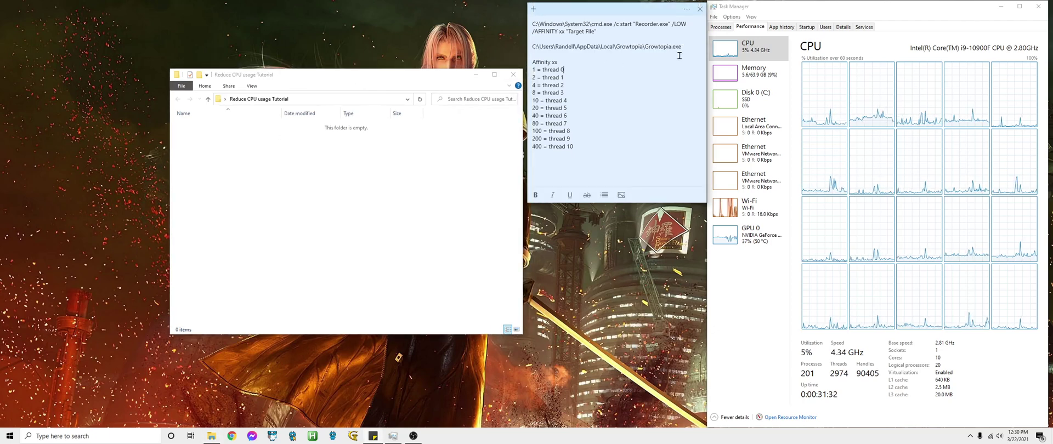
drag(681, 46, 587, 48)
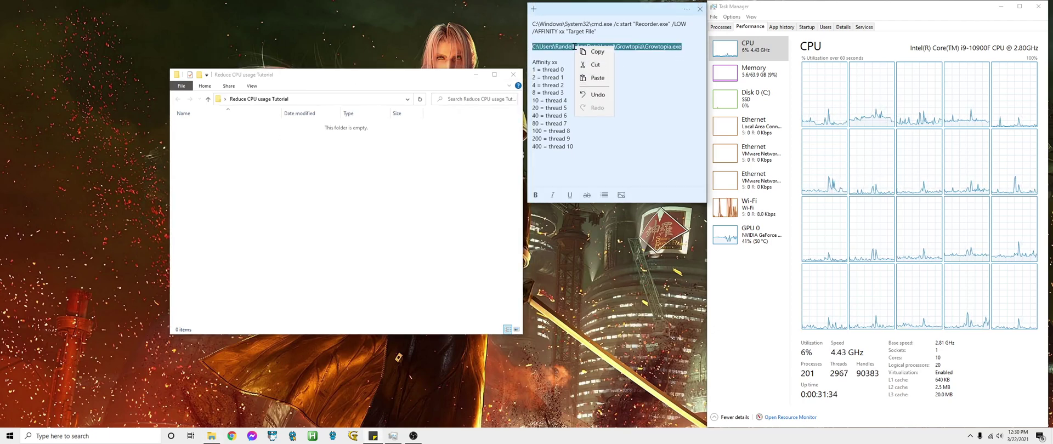
click(594, 65)
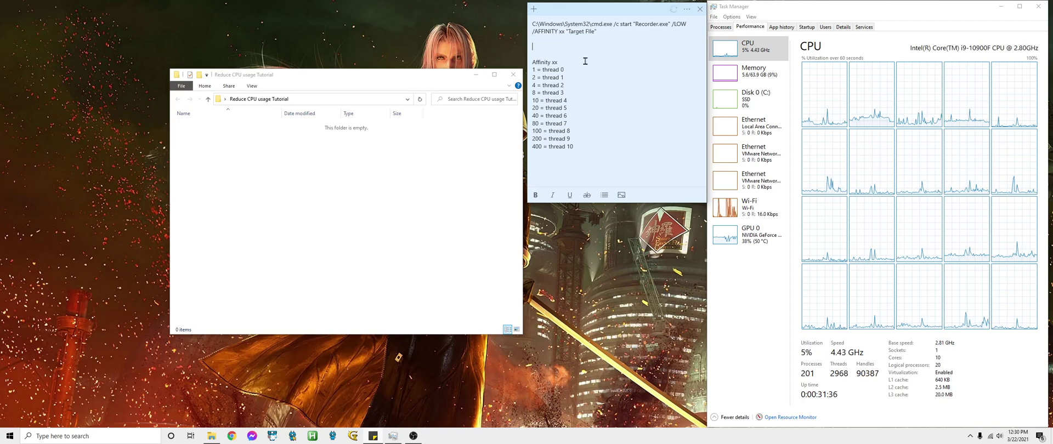
Replace the Target placeholder with the quoted Growtopia path.
drag(568, 33, 582, 33)
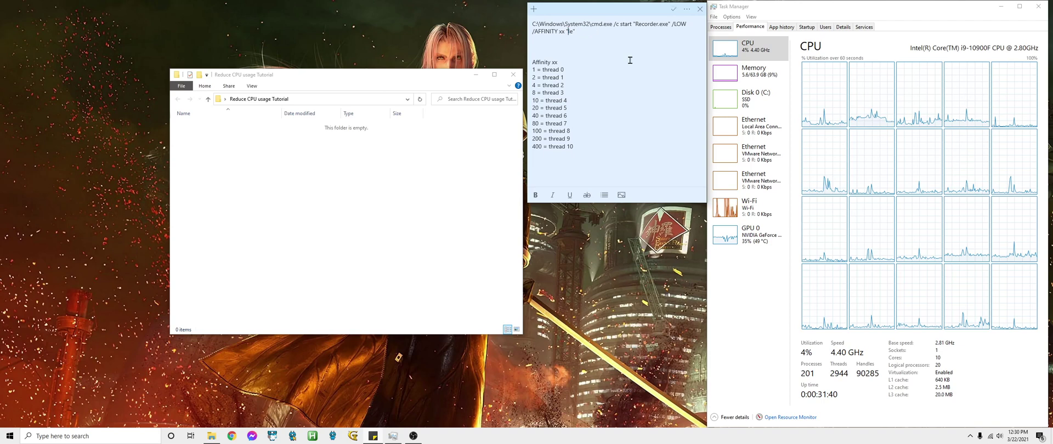
key(ctrl+v)
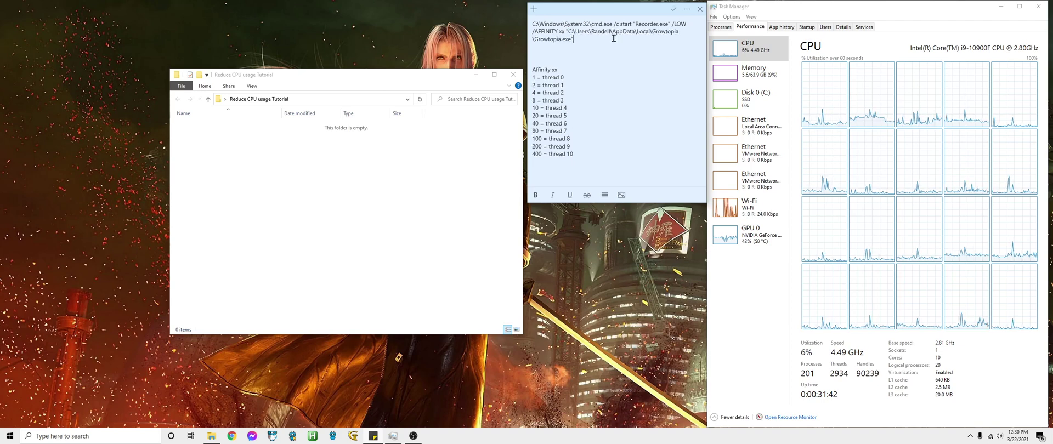
text(")
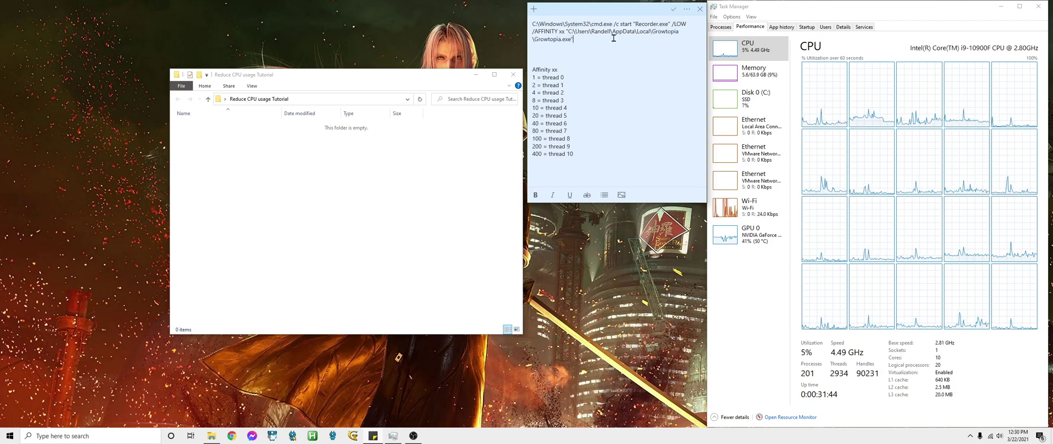
key(Up)
click(614, 38)
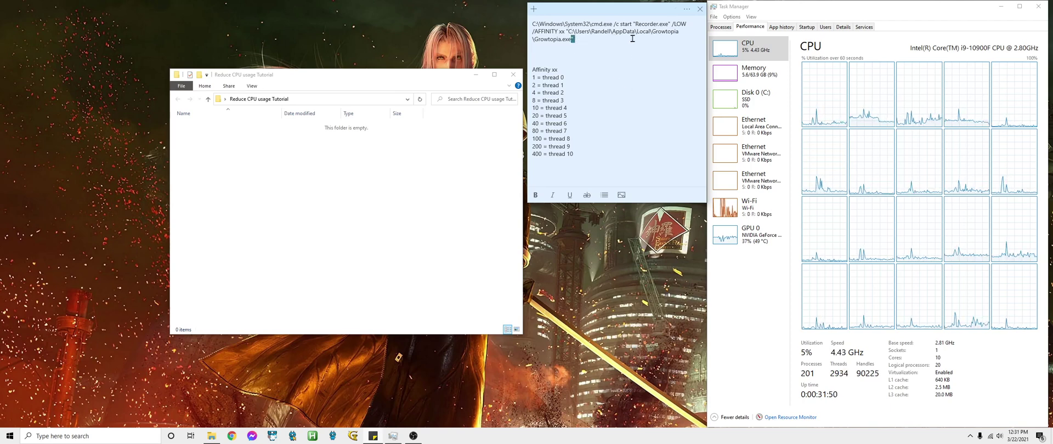
key(Right)
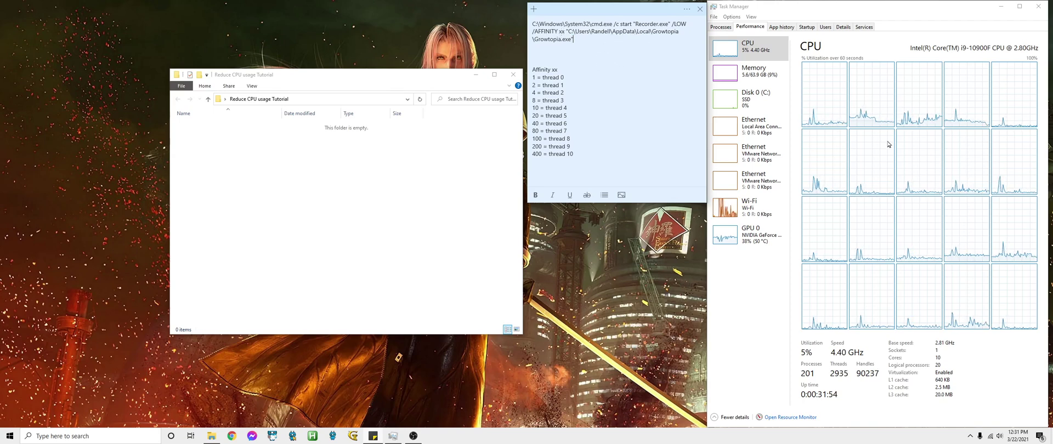
Set the command's affinity value to 20, matching thread 5 in the reference list.
click(846, 100)
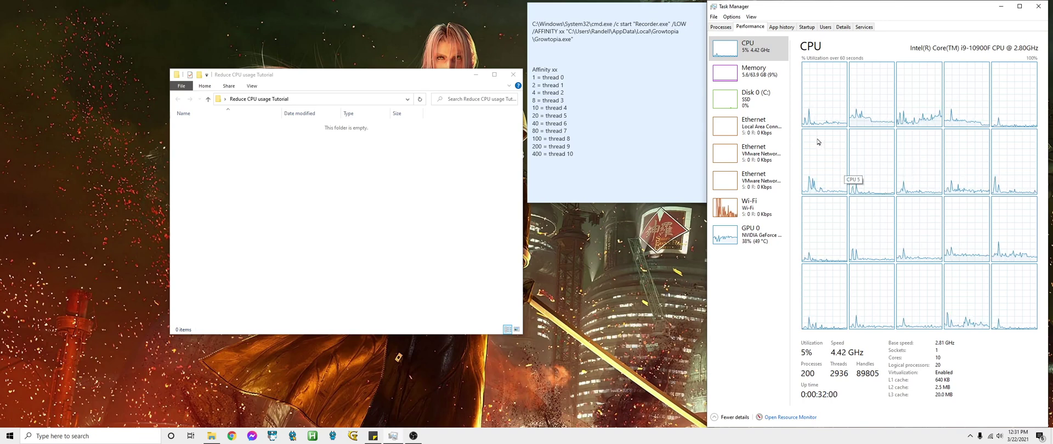
click(554, 105)
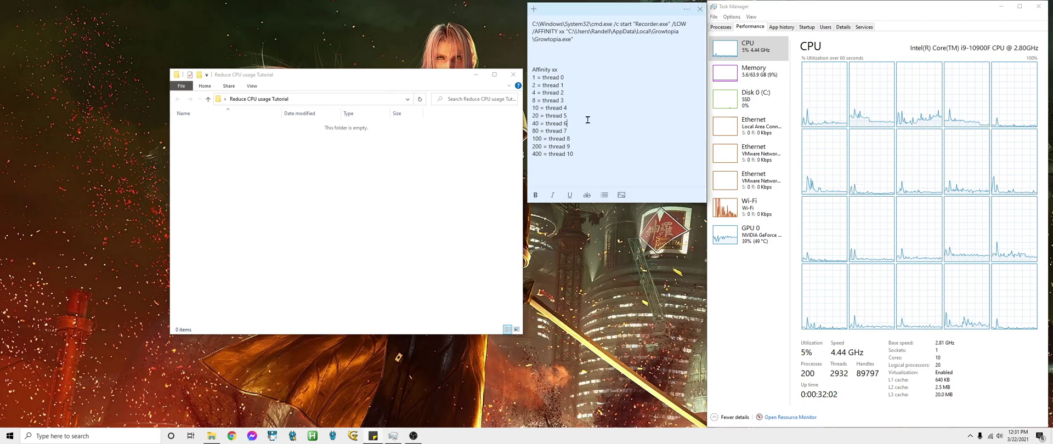
click(571, 112)
drag(539, 114, 529, 116)
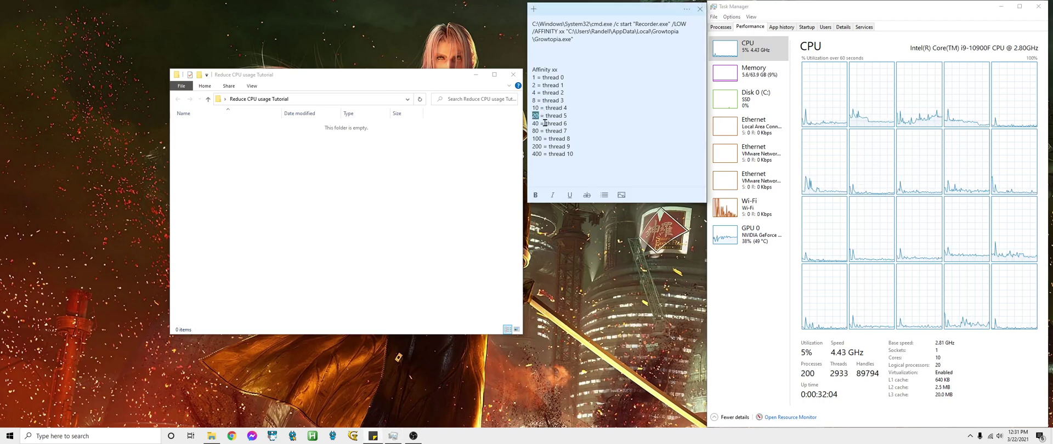
click(568, 31)
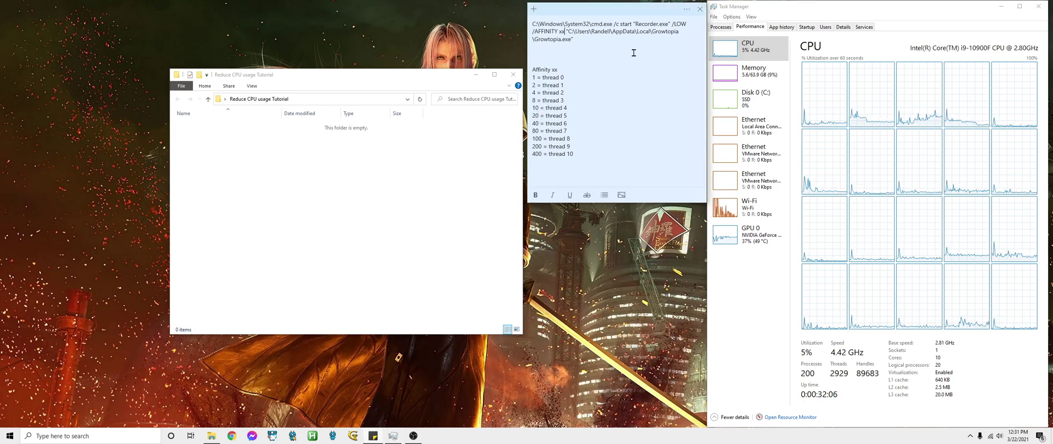
text(20)
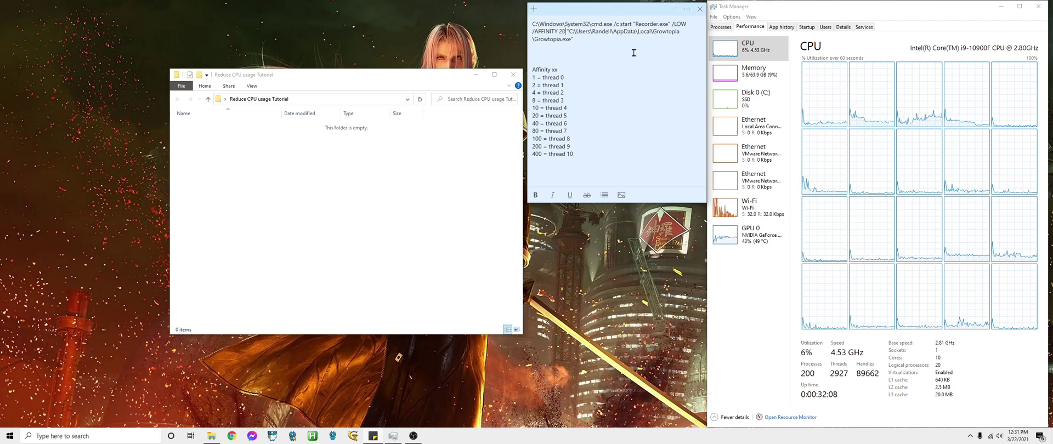
click(610, 44)
Copy the whole affinity-20 launch command from the note.
drag(610, 44, 530, 23)
right_click(556, 30)
click(581, 43)
right_click(373, 155)
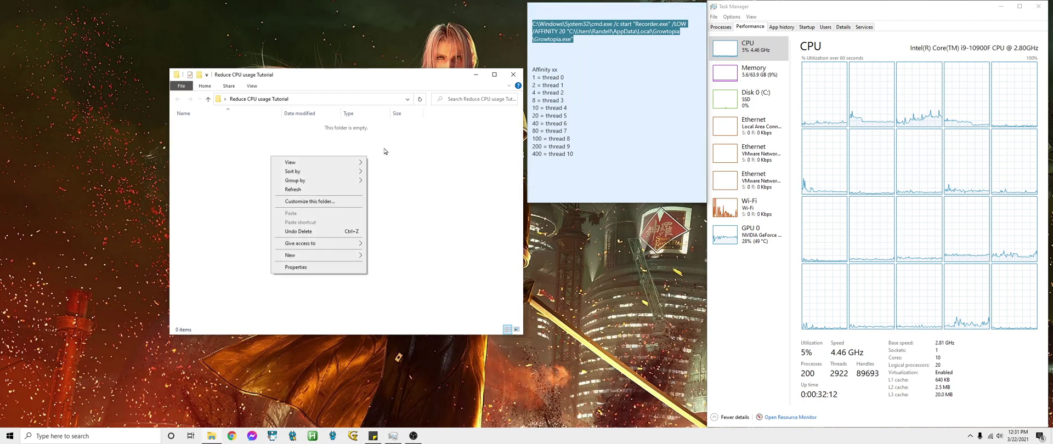
drag(380, 83, 415, 56)
Create a new shortcut from the pasted command, named Growtopia thread 5.
right_click(252, 169)
mouse_move(296, 269)
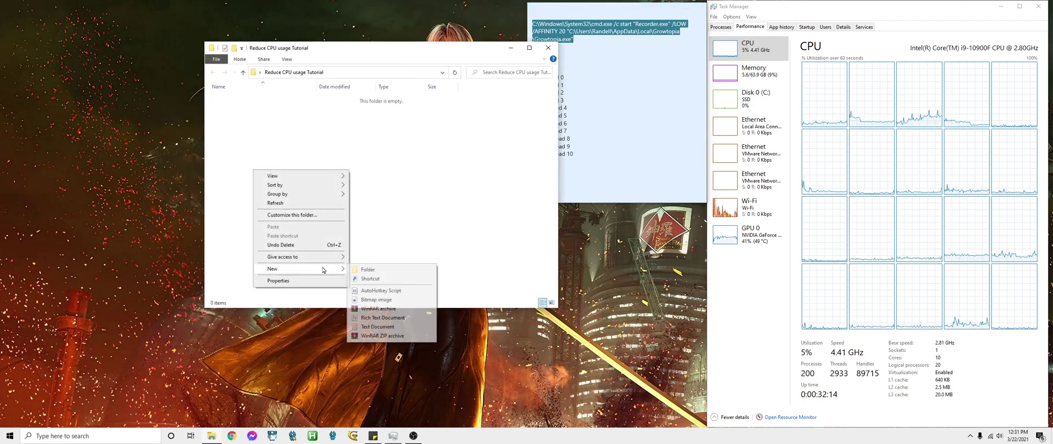
click(376, 279)
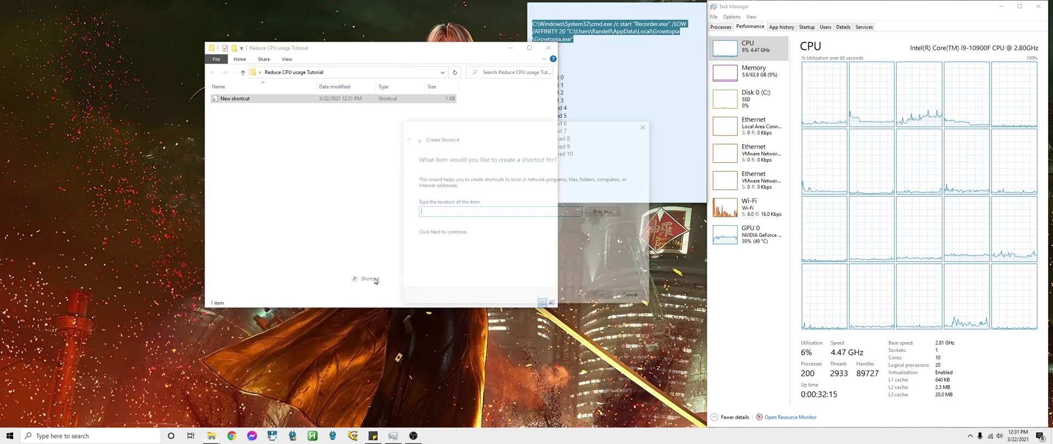
right_click(471, 213)
click(387, 248)
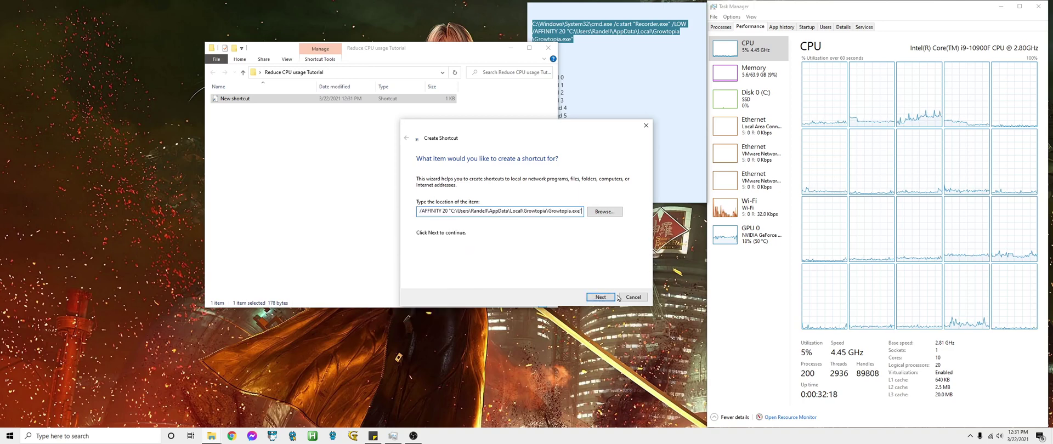
click(610, 297)
click(505, 187)
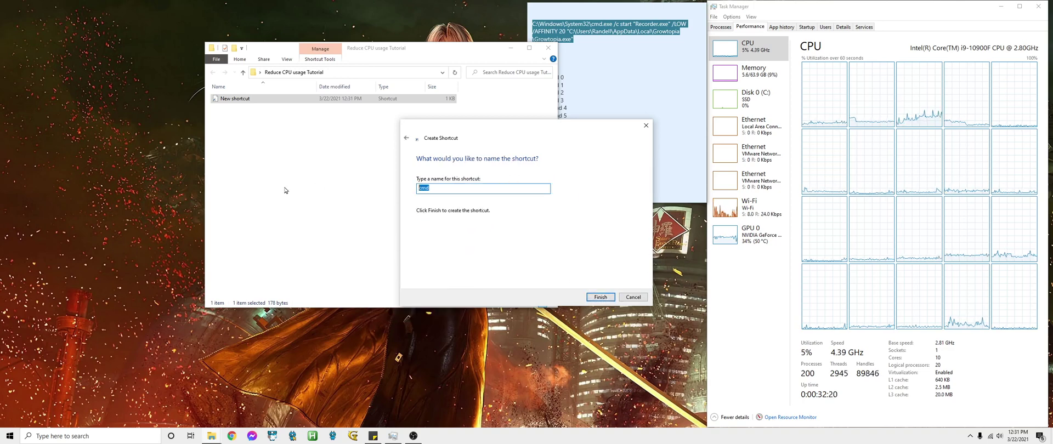
text(Growtopia thread 5)
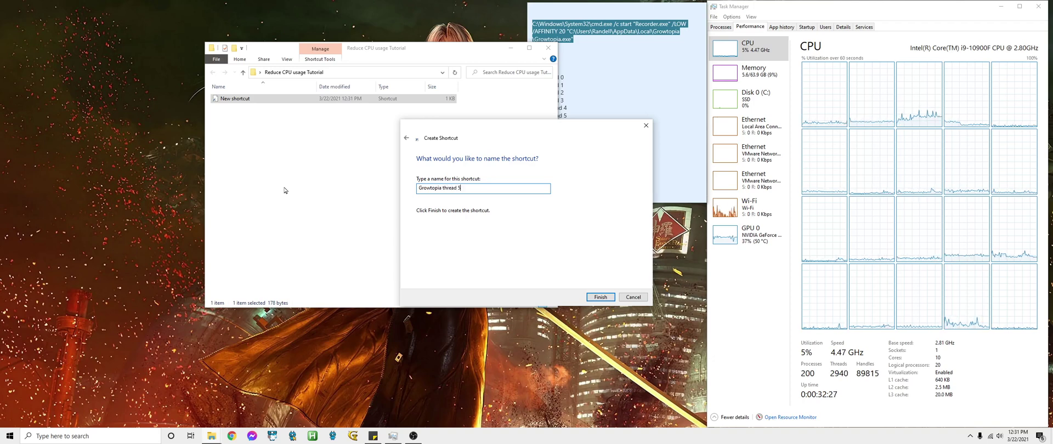
key(Return)
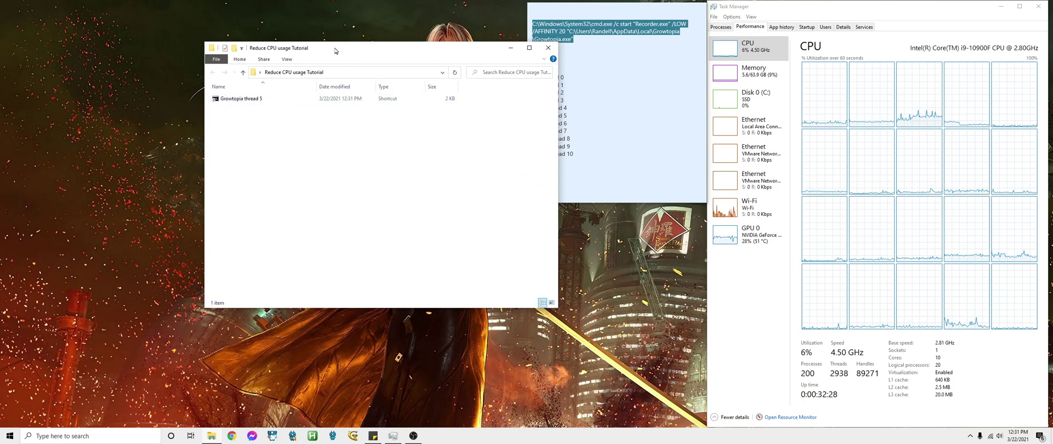
Launch Growtopia via the Growtopia thread 5 shortcut and watch Task Manager's CPU graphs.
drag(335, 50, 348, 49)
double_click(296, 98)
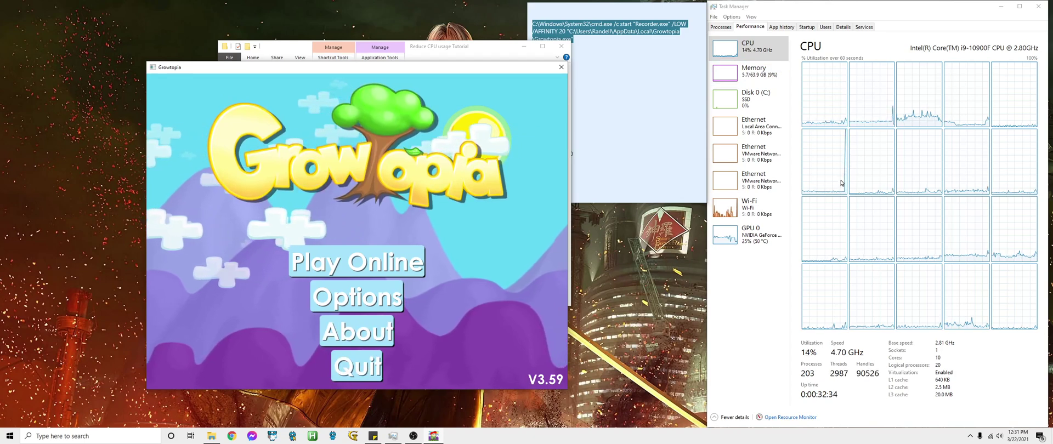
click(809, 164)
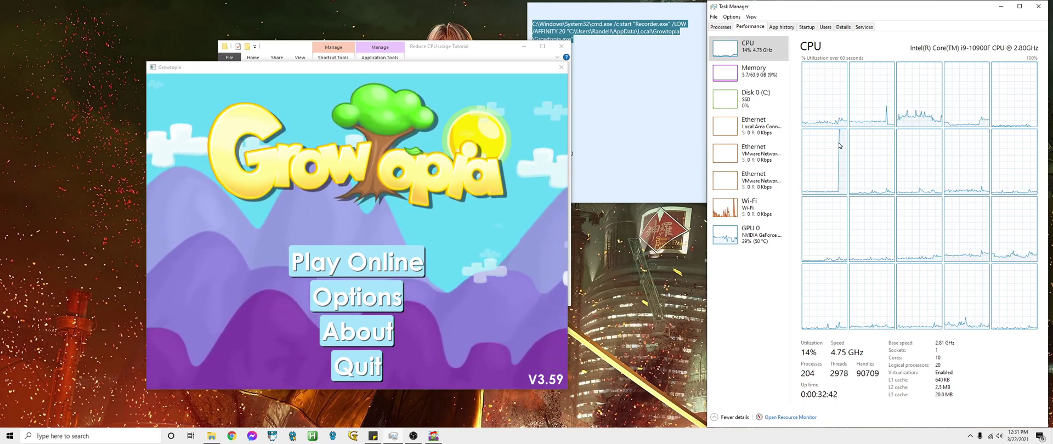
Launch a normal Growtopia copy from Start search and move its window over Task Manager.
key(super)
text(growtopia)
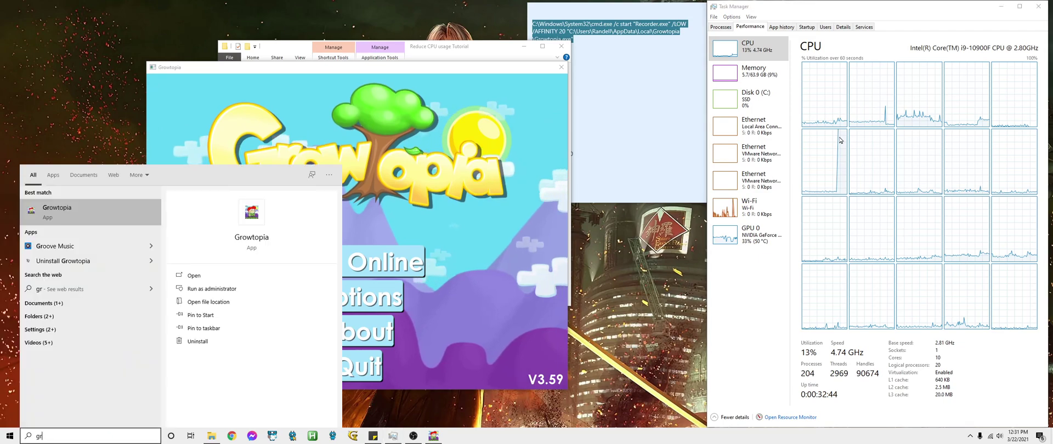
key(Return)
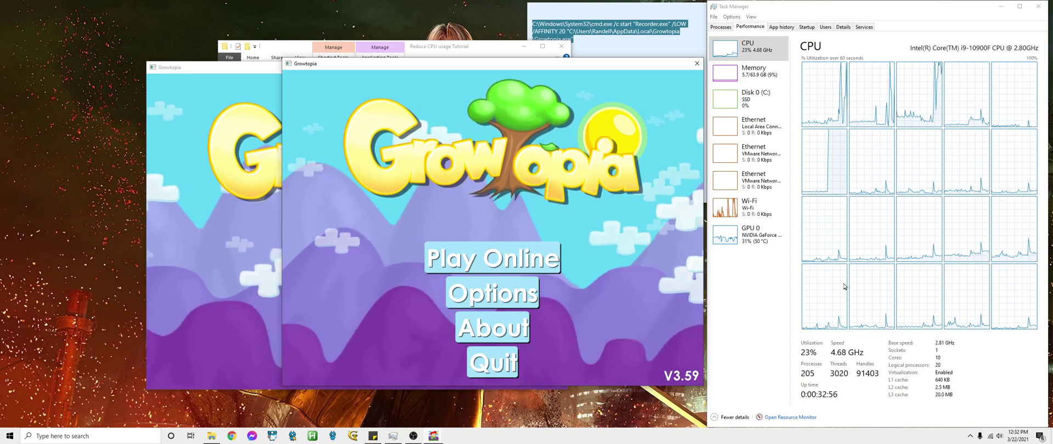
click(1002, 120)
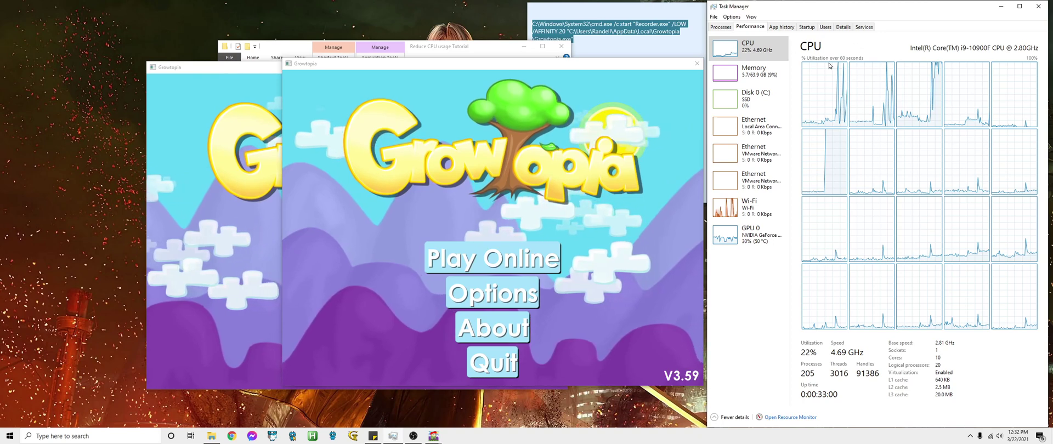
click(690, 74)
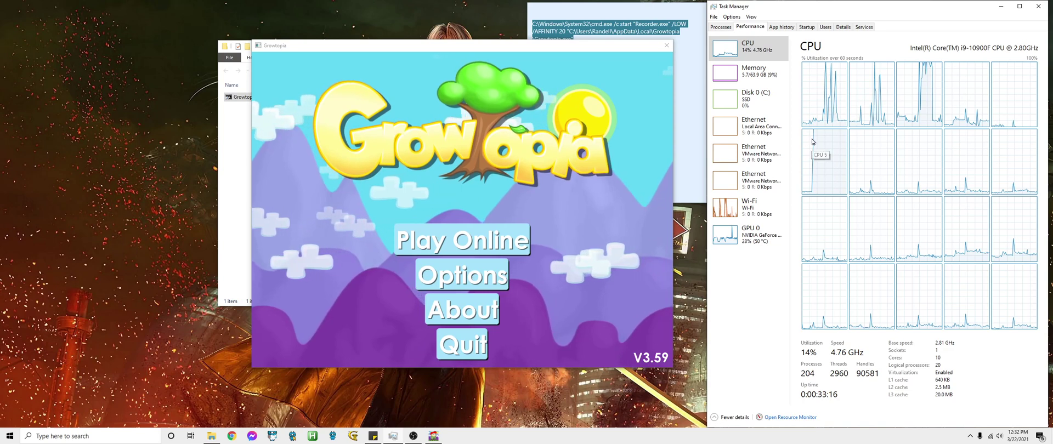
mouse_move(507, 48)
mouse_down()
mouse_move(647, 60)
mouse_move(530, 77)
mouse_up()
Select the Growtopia process in Task Manager's Processes list to check its CPU usage.
click(720, 27)
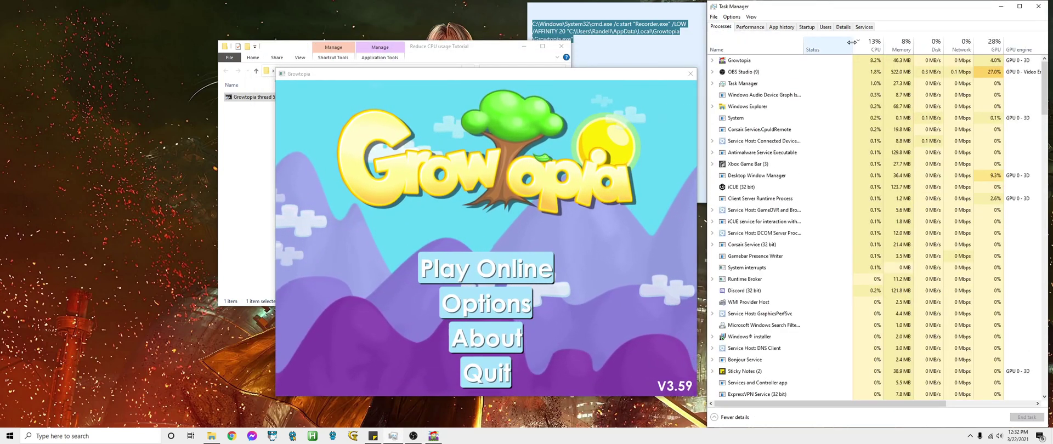
click(856, 61)
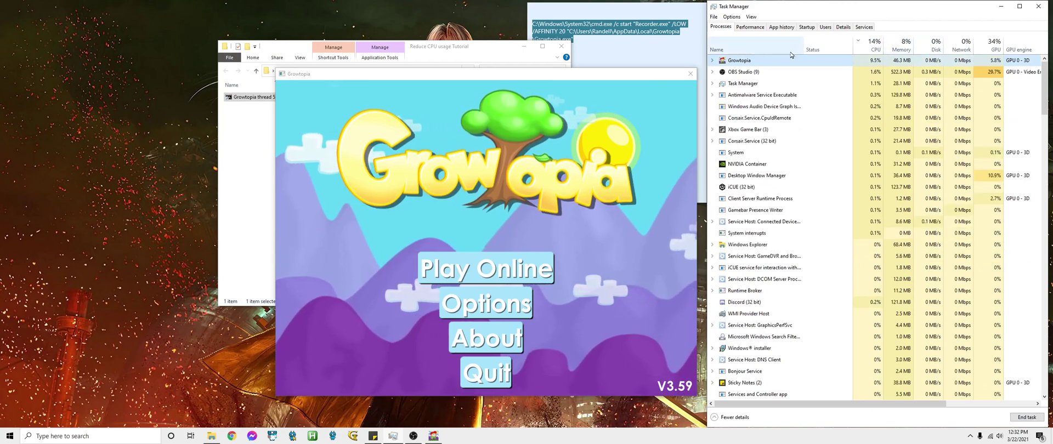
drag(603, 73, 735, 65)
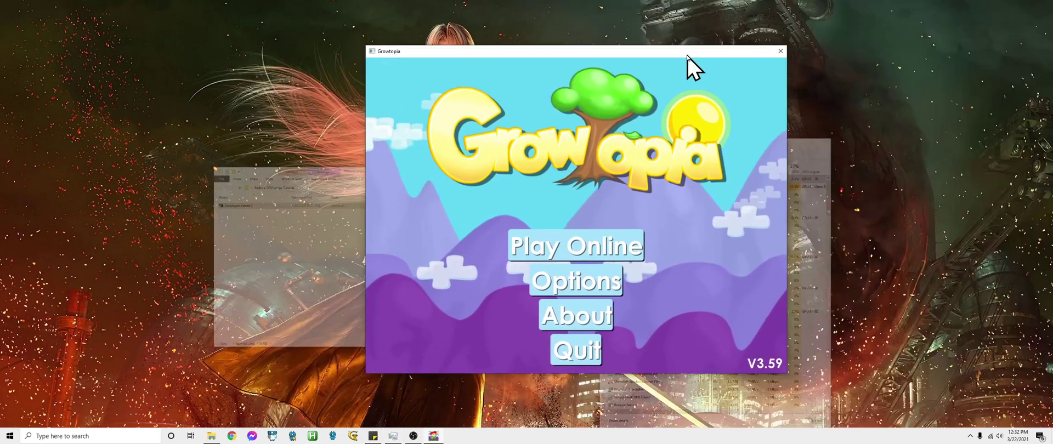
drag(508, 67, 303, 62)
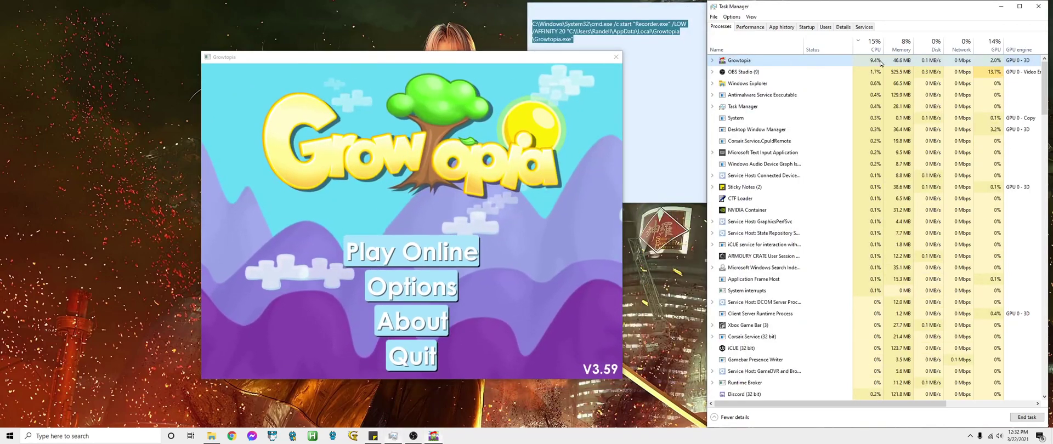
Launch another Growtopia from the thread 5 shortcut and return to the CPU performance graphs.
click(212, 436)
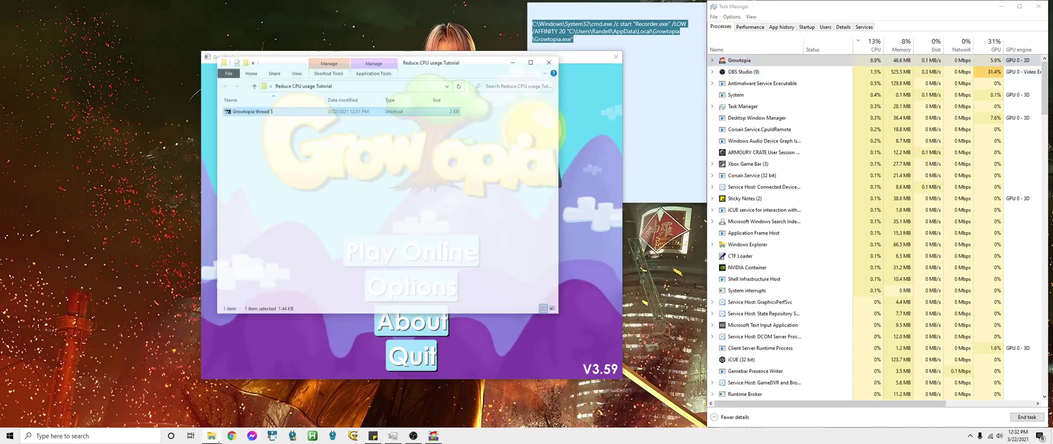
double_click(266, 98)
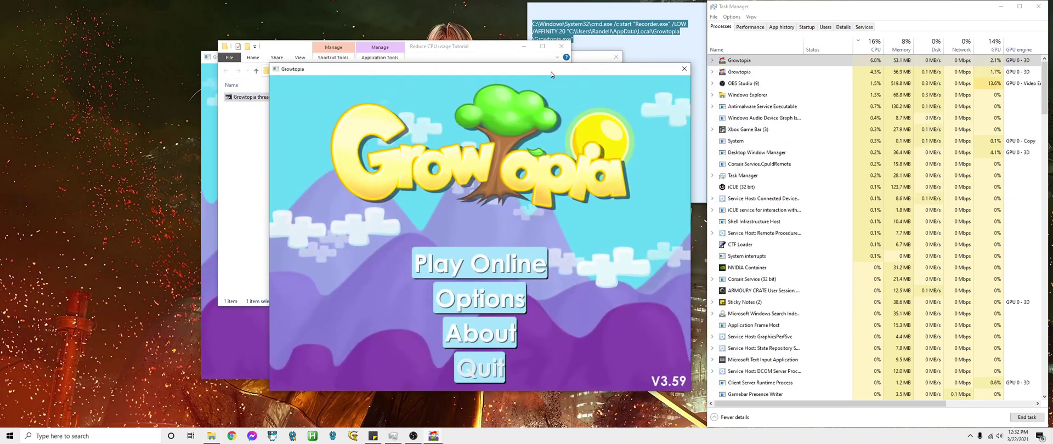
drag(487, 48, 410, 34)
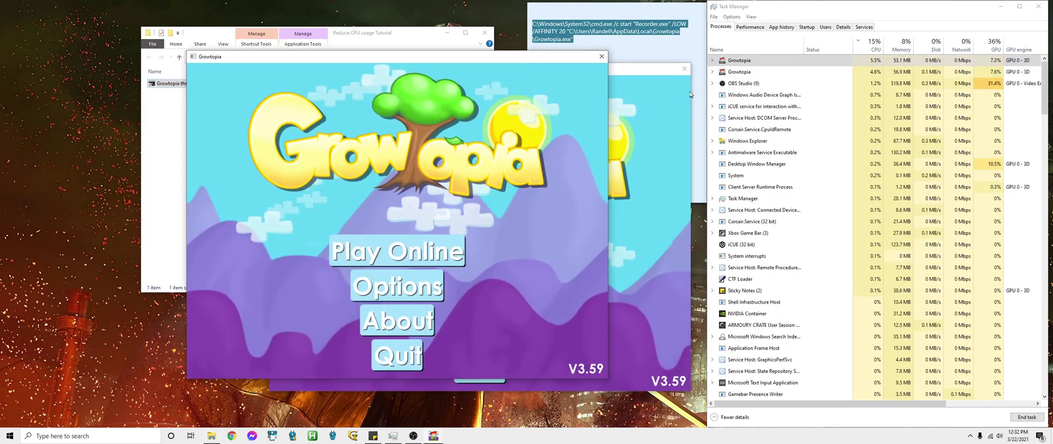
click(867, 61)
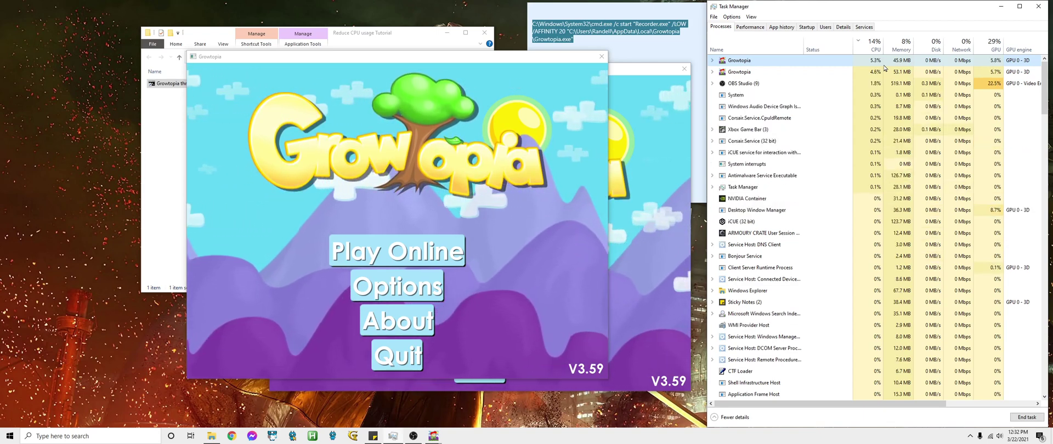
click(758, 30)
Arrange the two Growtopia windows beside Task Manager.
drag(573, 56, 571, 39)
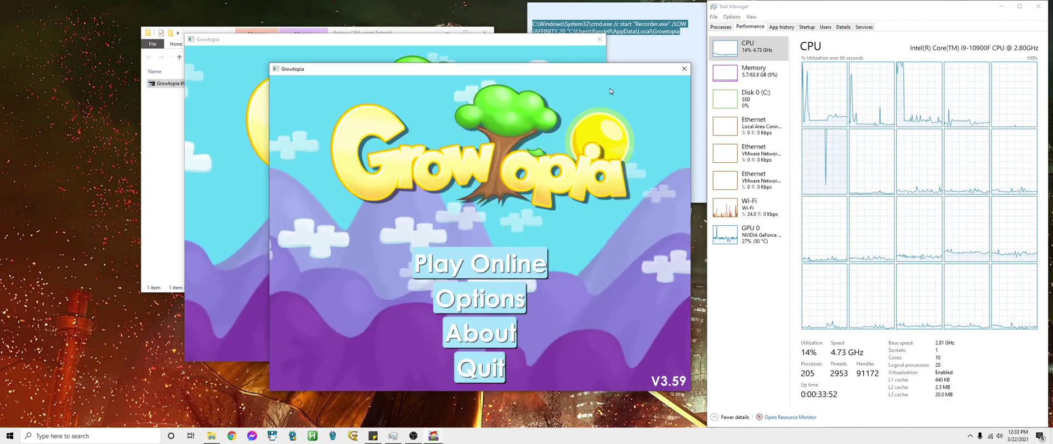
click(569, 60)
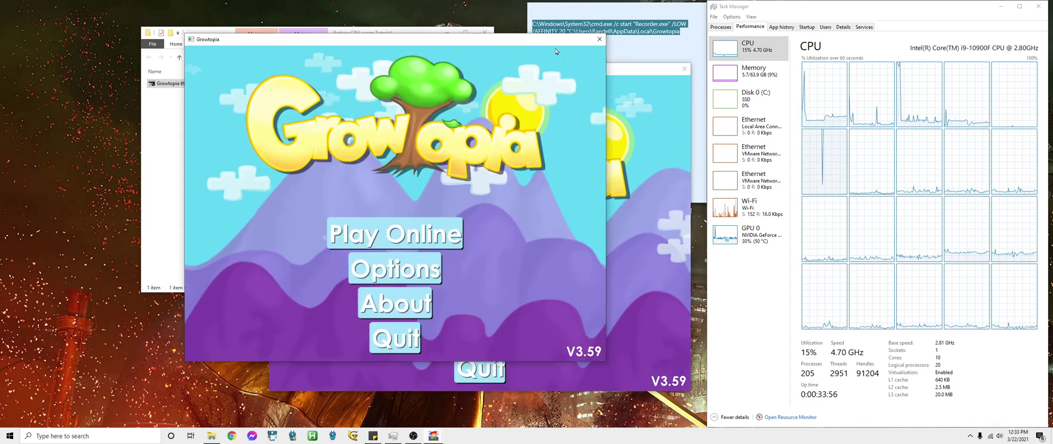
click(613, 82)
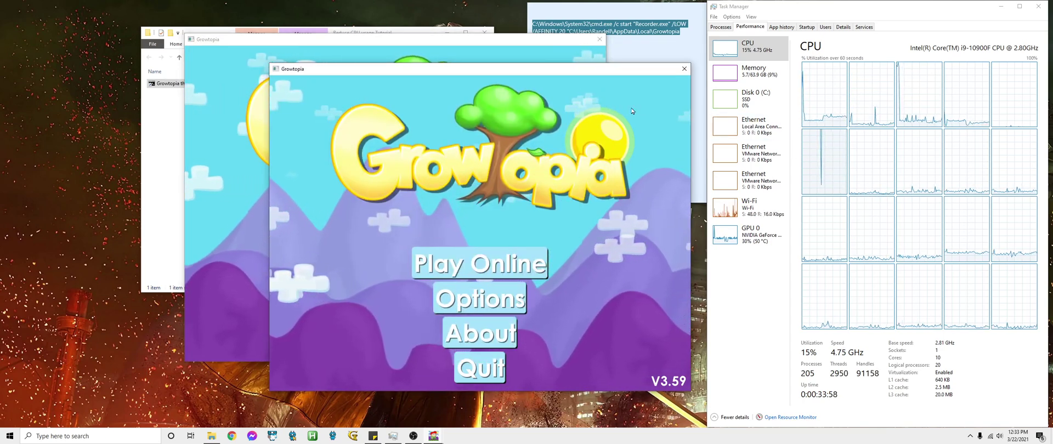
drag(608, 71, 632, 67)
drag(408, 68, 369, 68)
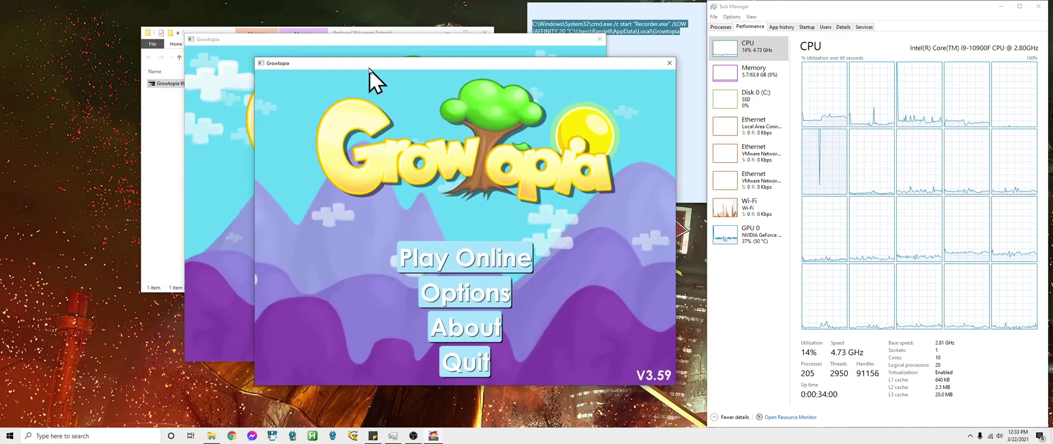
drag(501, 71, 517, 98)
click(529, 66)
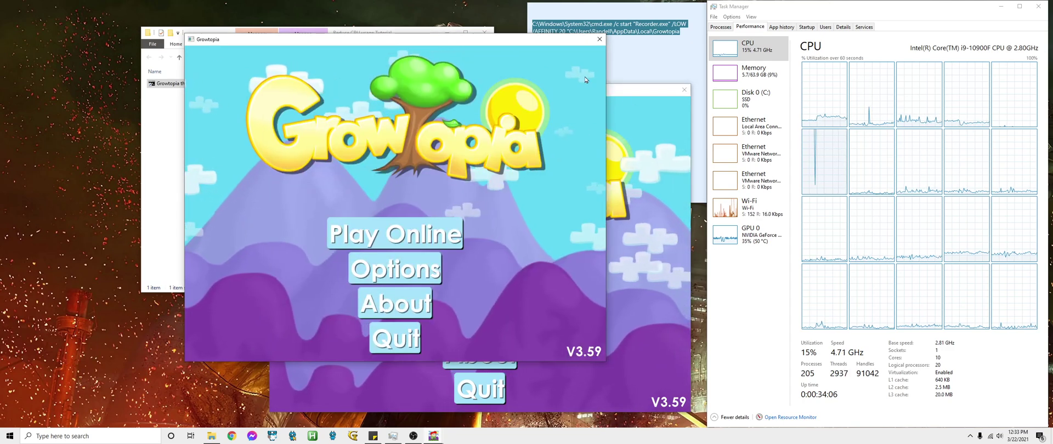
Launch a third Growtopia from the thread 5 shortcut and check the Growtopia processes.
key(alt+Tab)
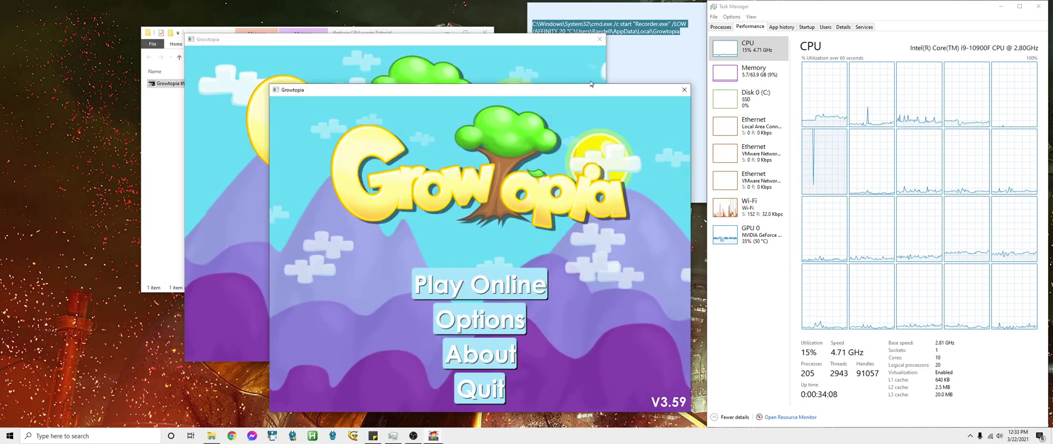
click(407, 45)
click(374, 34)
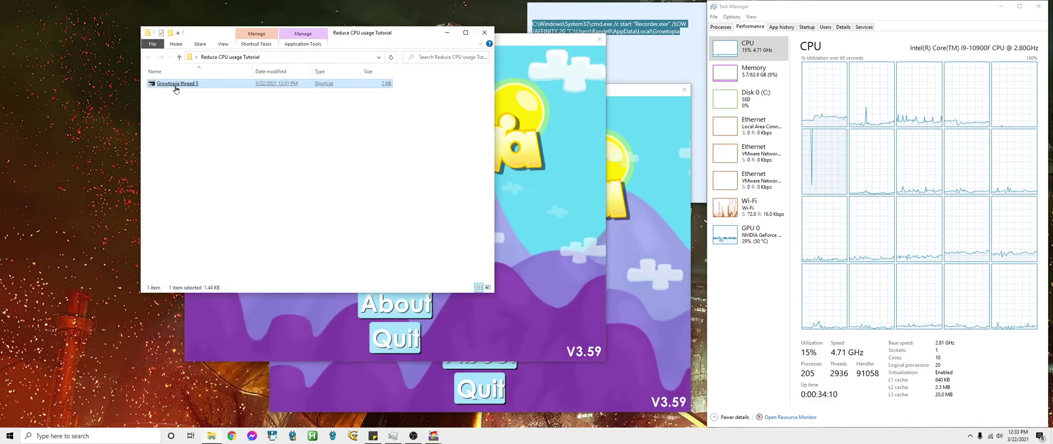
key(Return)
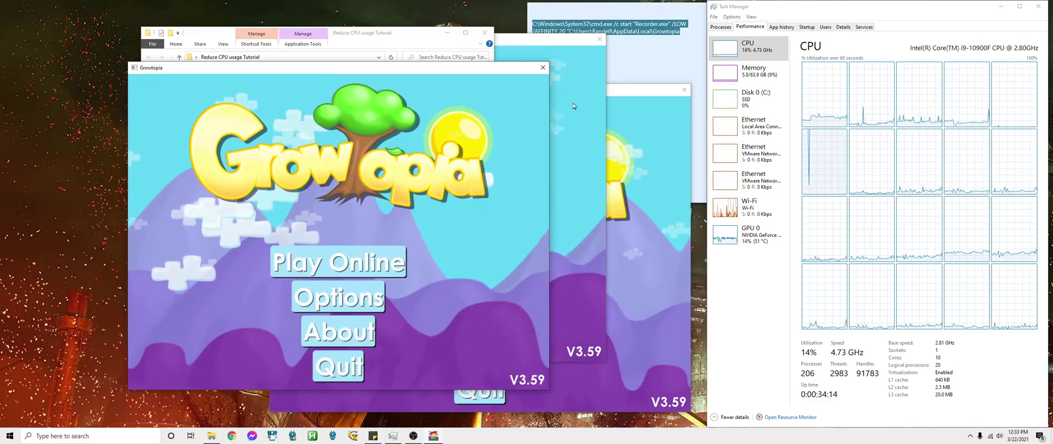
click(574, 106)
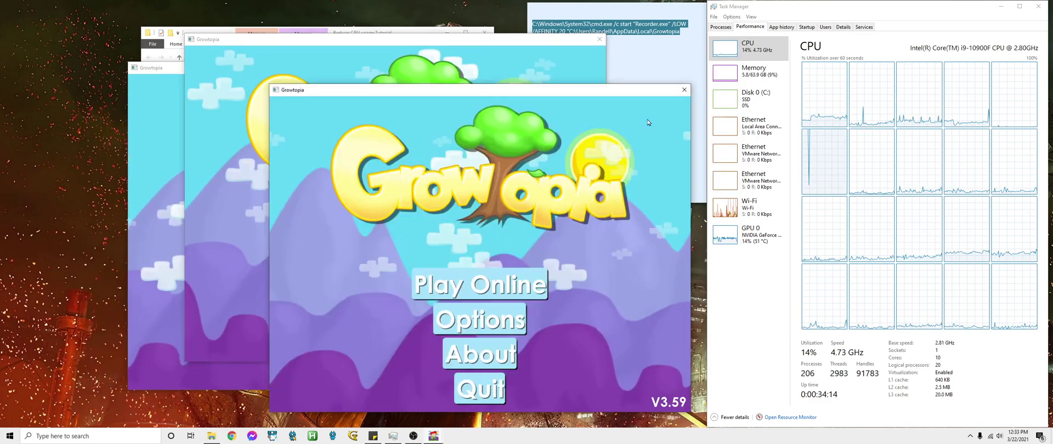
click(636, 135)
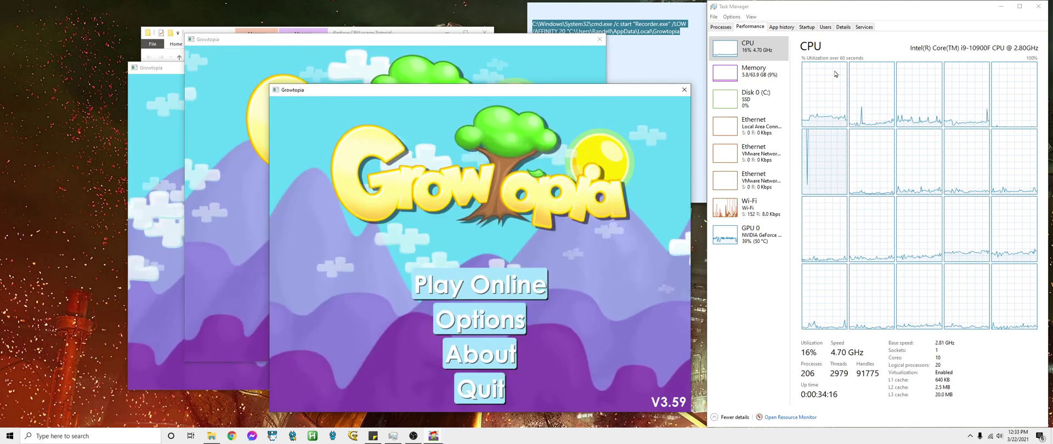
click(721, 27)
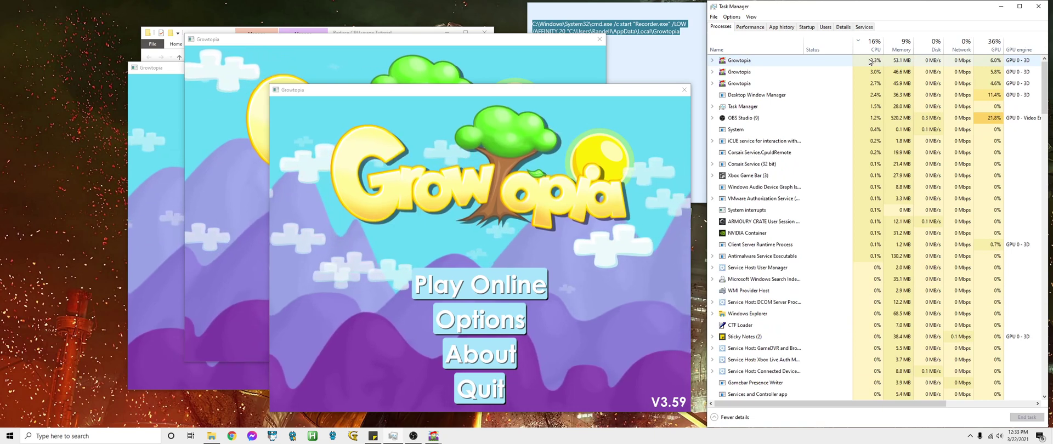
click(791, 74)
Launch a fourth copy, confirm four Growtopia processes, and return to per-processor CPU graphs.
click(164, 50)
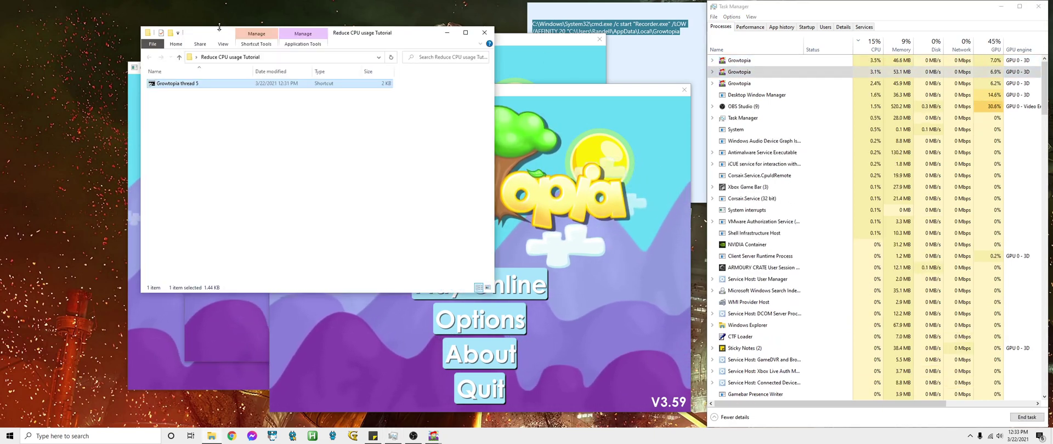
double_click(187, 85)
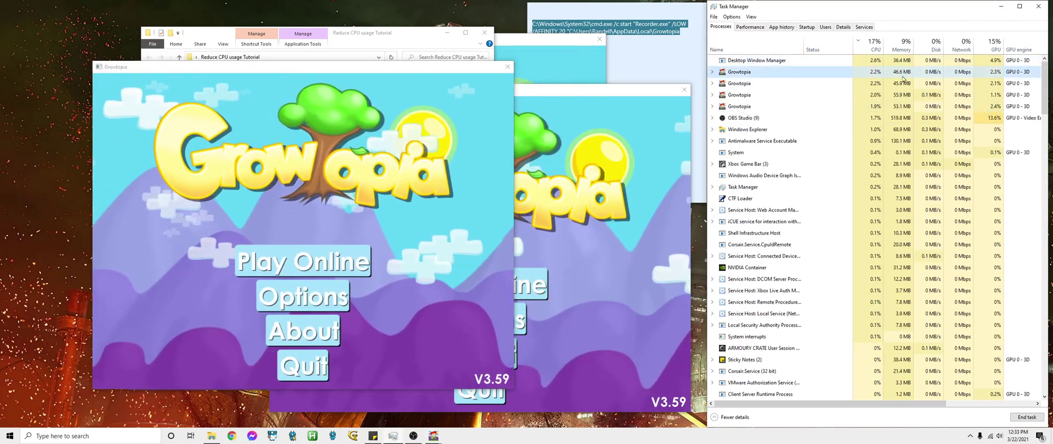
click(884, 83)
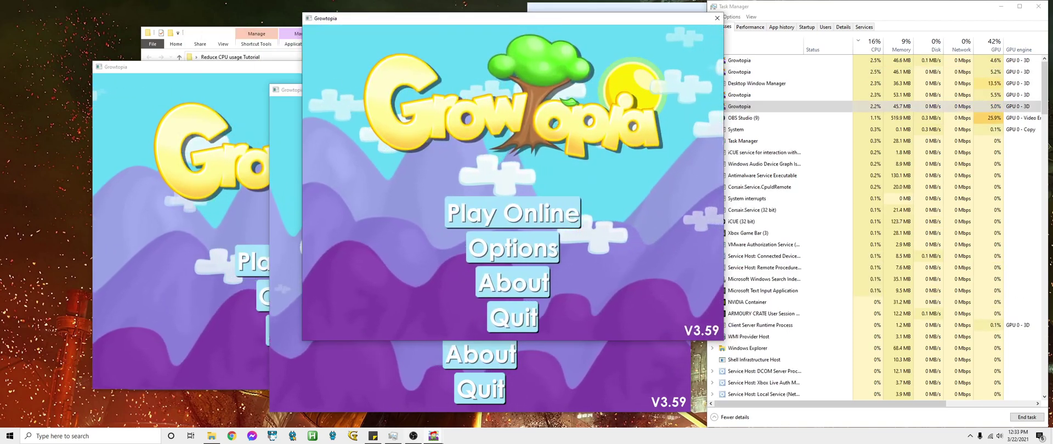
click(433, 436)
click(498, 420)
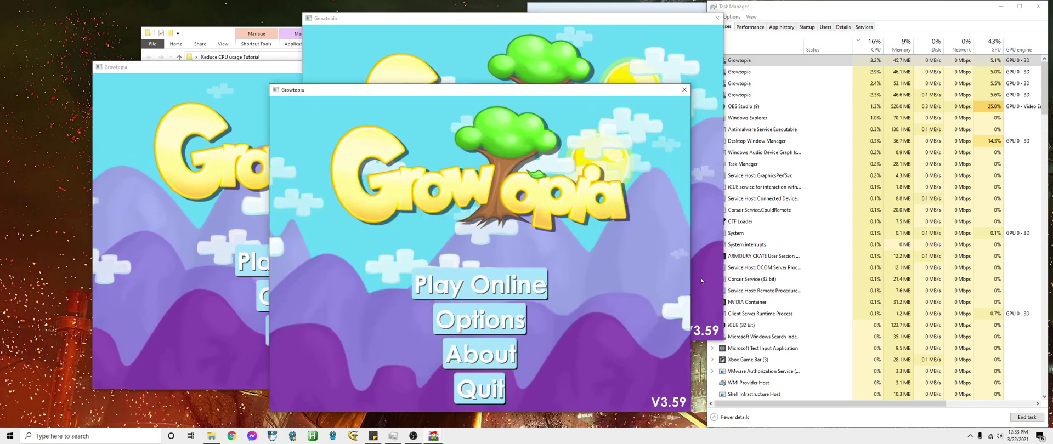
click(863, 54)
click(873, 96)
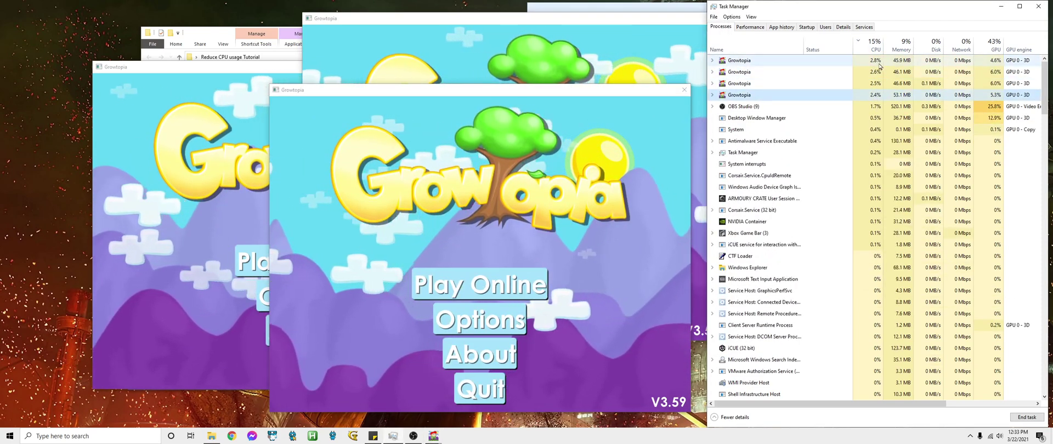
click(749, 27)
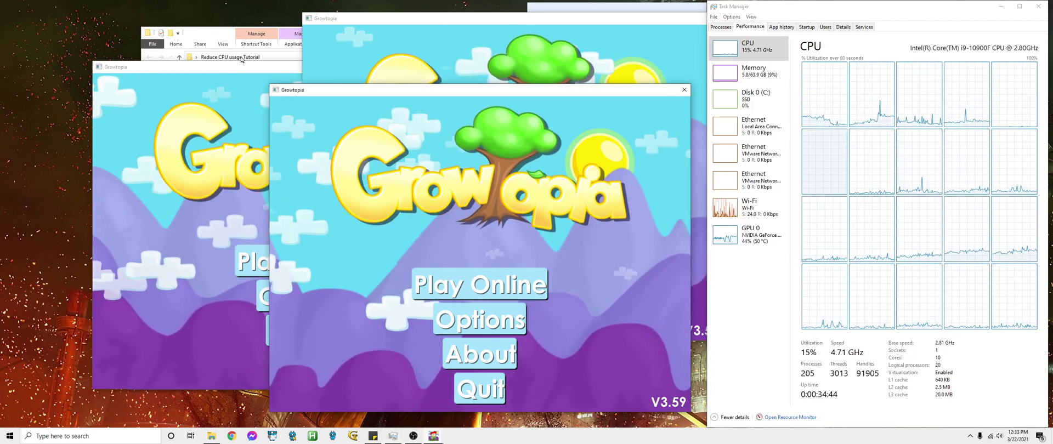
click(220, 33)
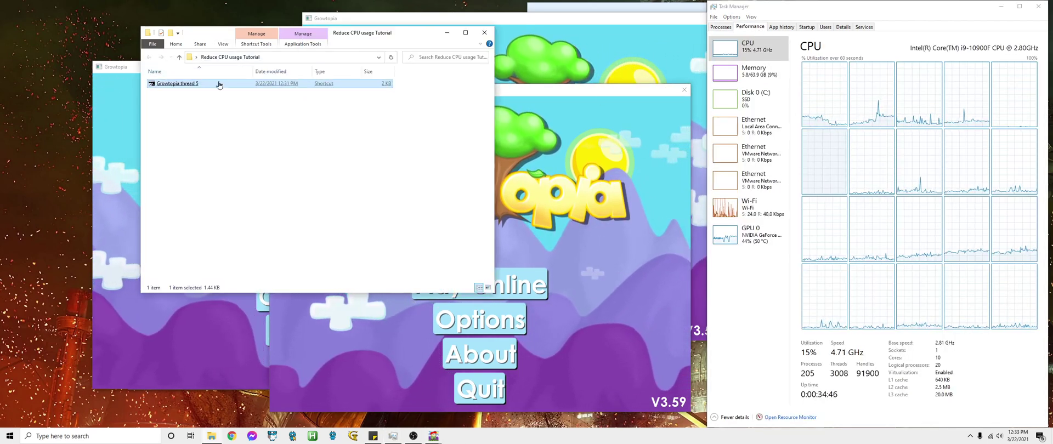
Launch one more copy, then close an extra Growtopia window from the taskbar preview.
double_click(219, 84)
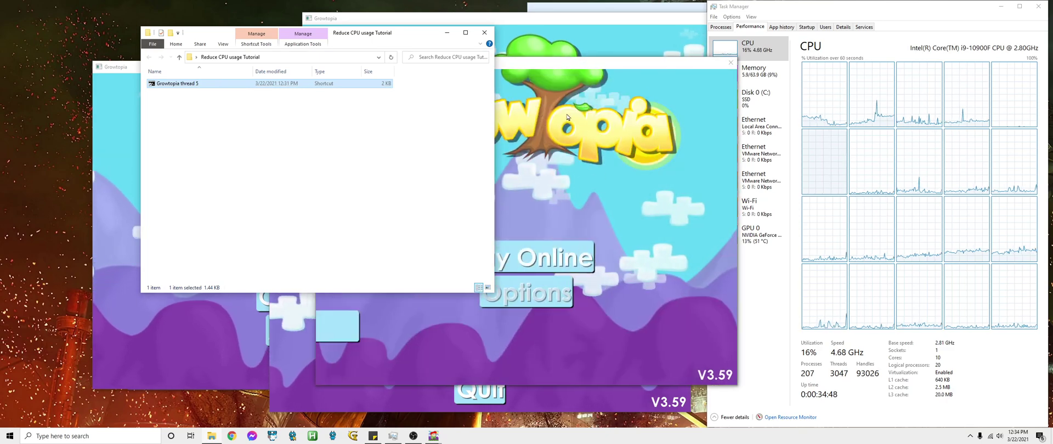
click(422, 367)
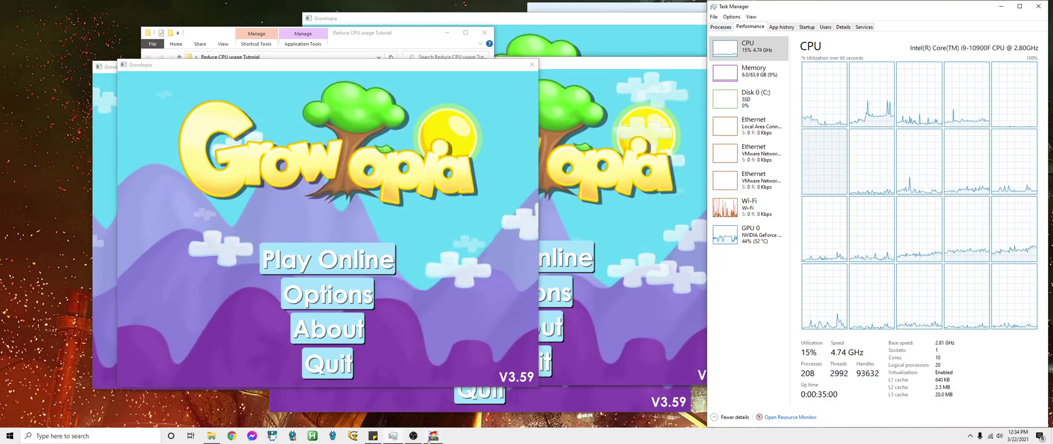
mouse_move(433, 436)
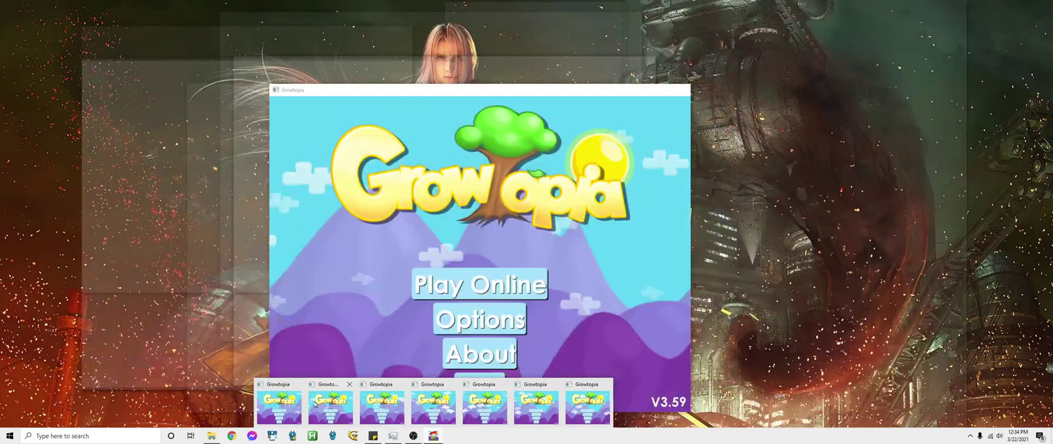
click(401, 384)
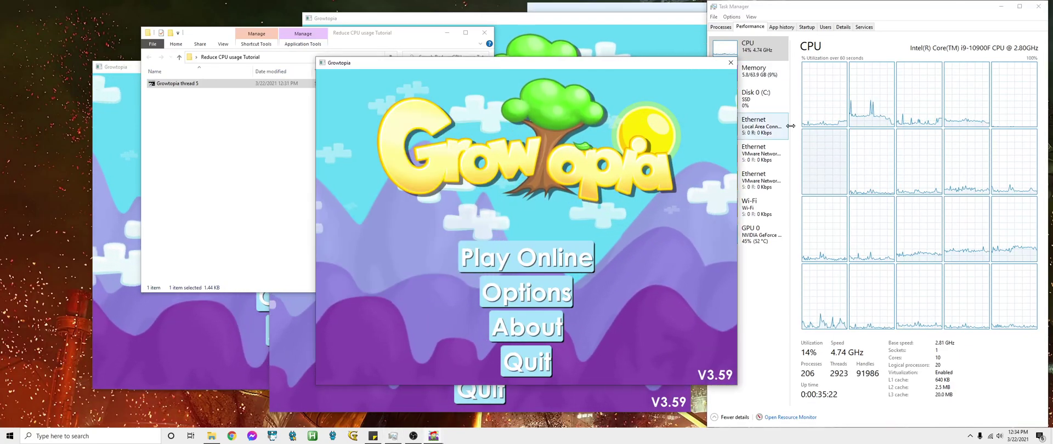
click(815, 163)
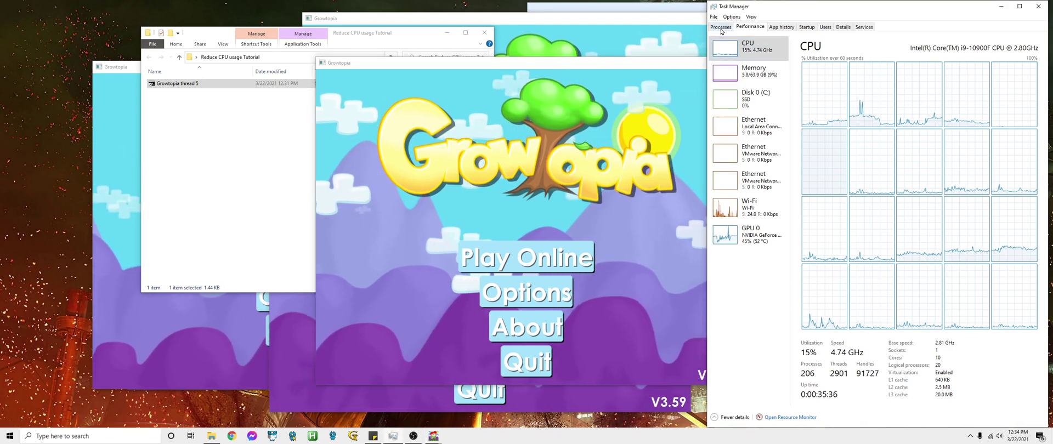
Close another Growtopia window, leaving three processes, and go back to the CPU graphs.
click(721, 27)
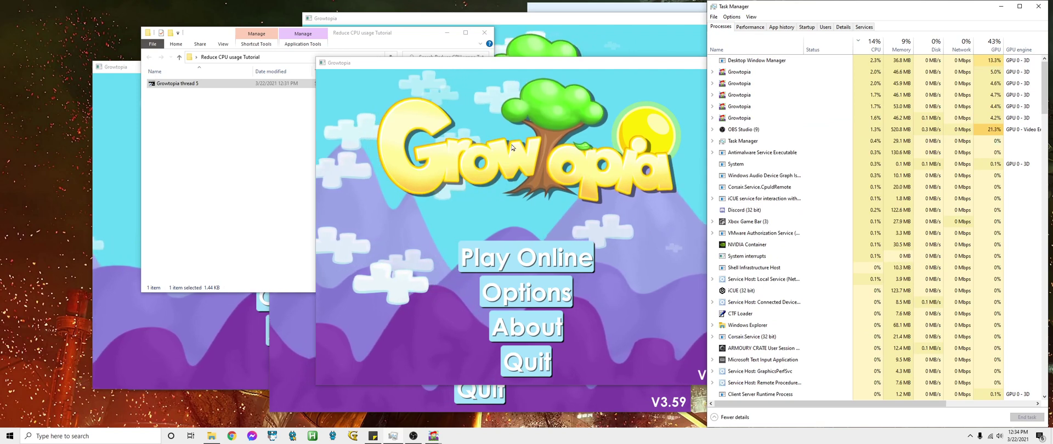
click(675, 18)
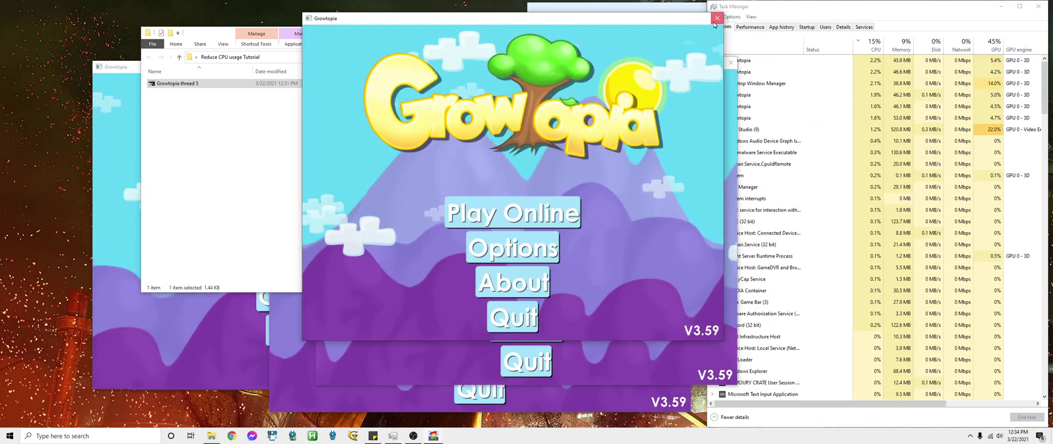
click(717, 18)
click(731, 63)
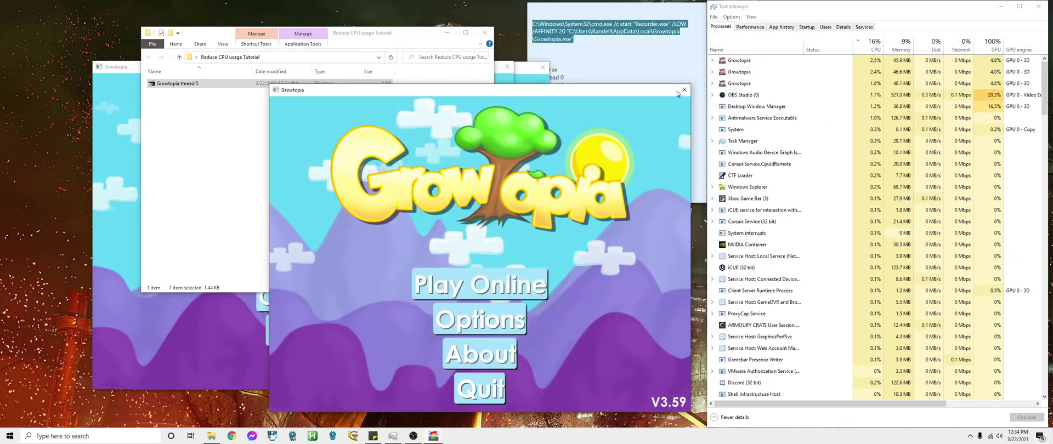
click(749, 27)
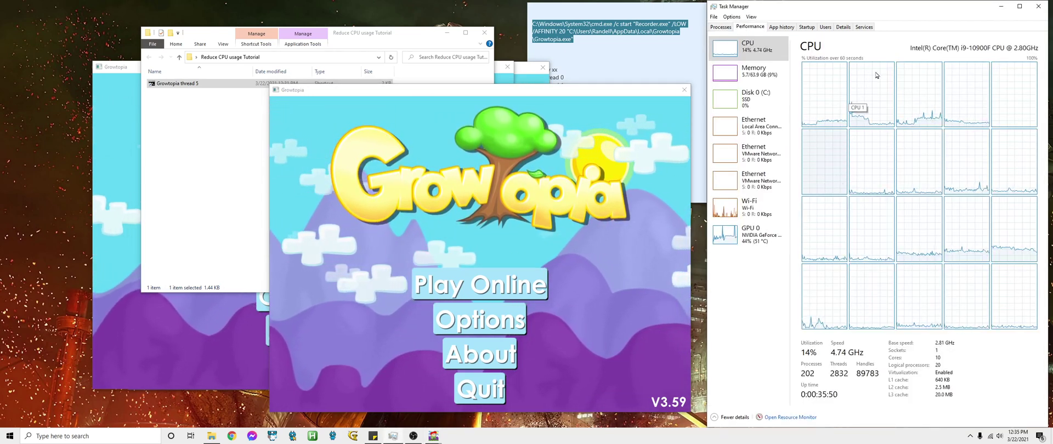
Change the note's command to /AFFINITY 2 and select the whole command.
click(662, 81)
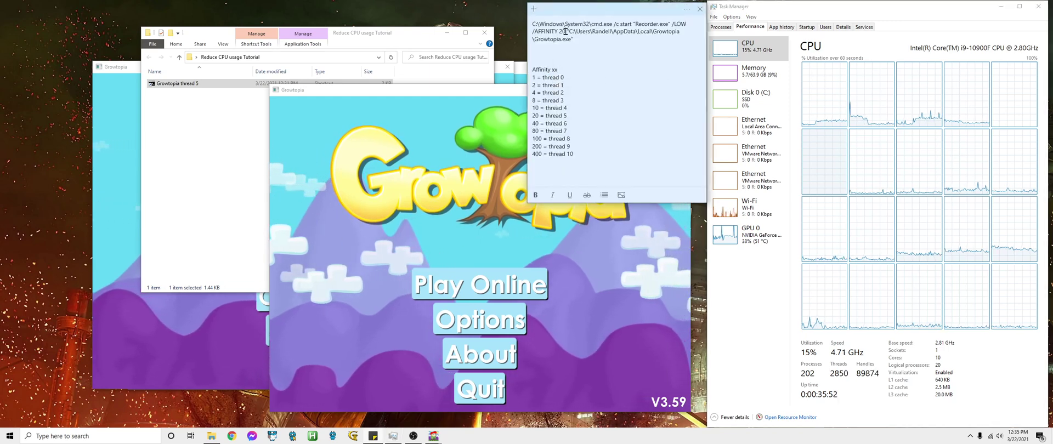
key(BackSpace)
key(BackSpace)
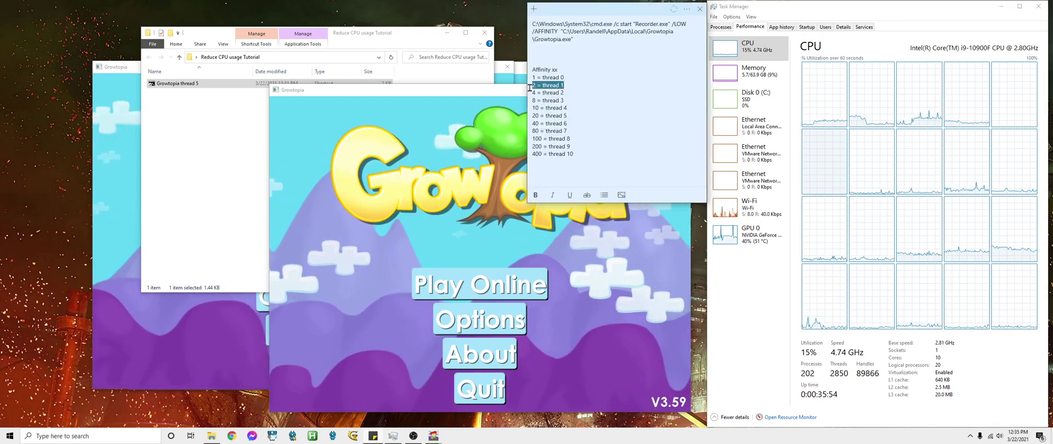
text(2)
drag(612, 57, 505, 25)
Create a new shortcut named Growtopia thread 2 from the affinity-2 command.
right_click(143, 135)
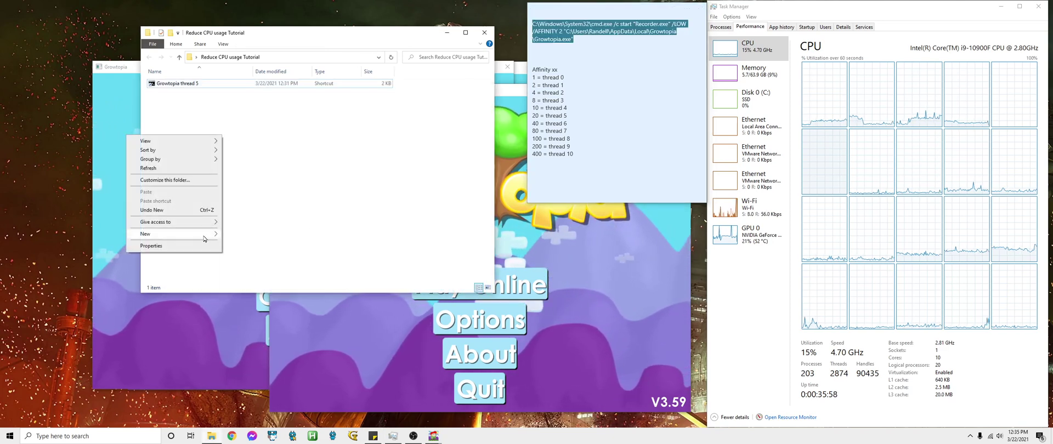
click(292, 242)
text(Growtopia thread 2)
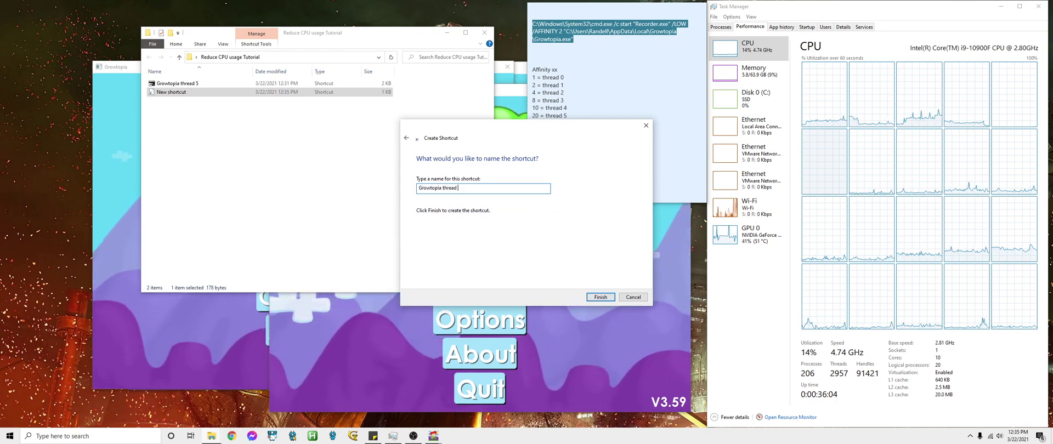
click(601, 297)
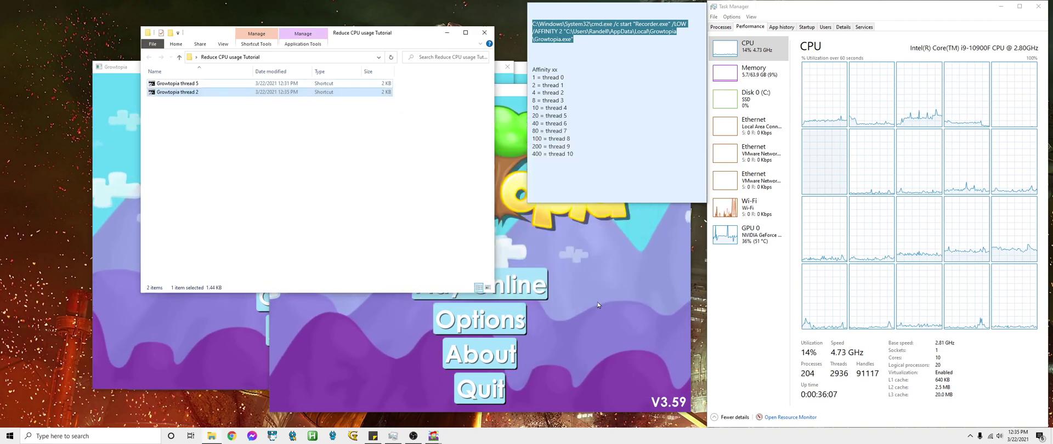
Launch another Growtopia copy from the 'Growtopia thread 2' shortcut and bring its window forward.
click(205, 93)
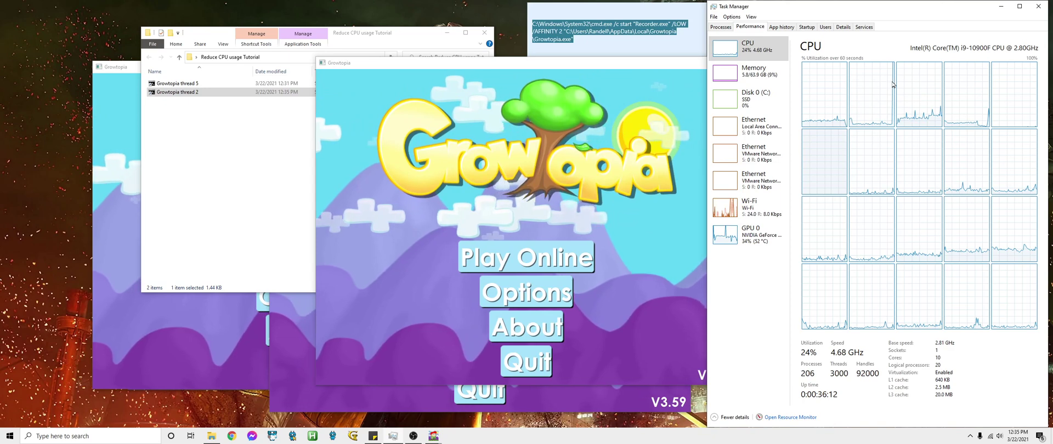
click(229, 97)
double_click(229, 96)
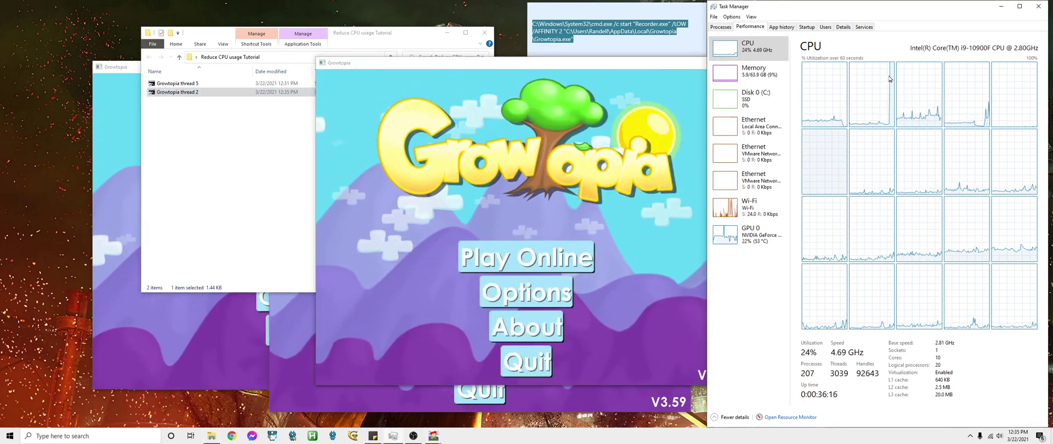
click(531, 110)
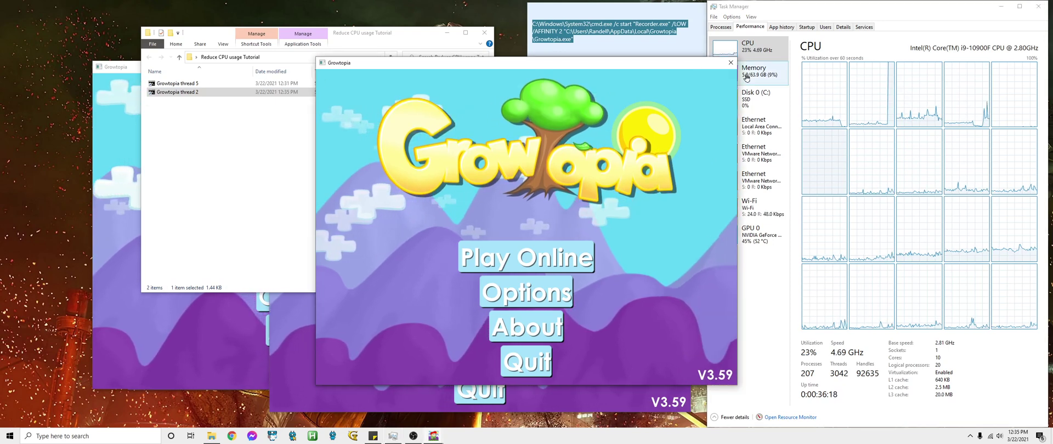